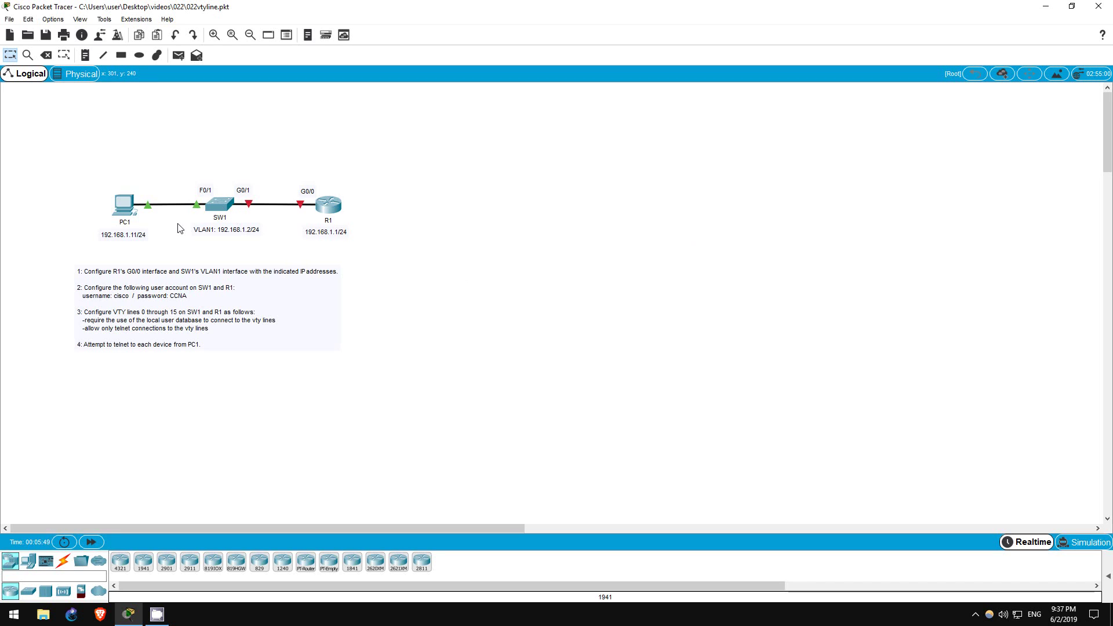
Open SW1's CLI and enter privileged and global configuration mode.
{"action": "left_click", "coordinate": [220, 200]}
{"action": "left_click_drag", "start_coordinate": [485, 134], "coordinate": [562, 112]}
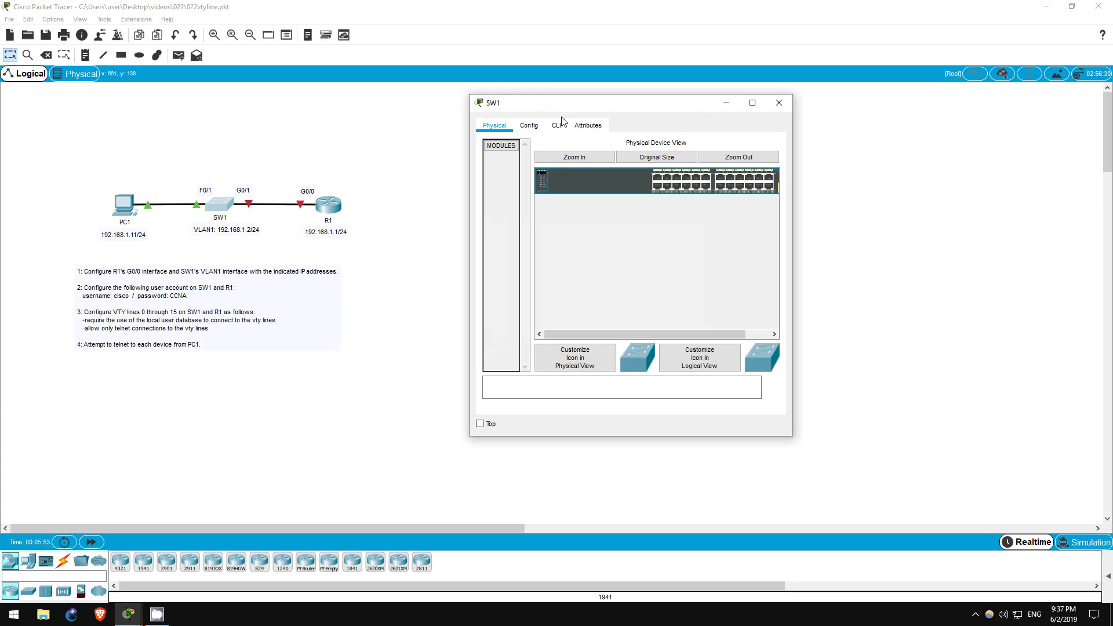
{"action": "left_click", "coordinate": [558, 126]}
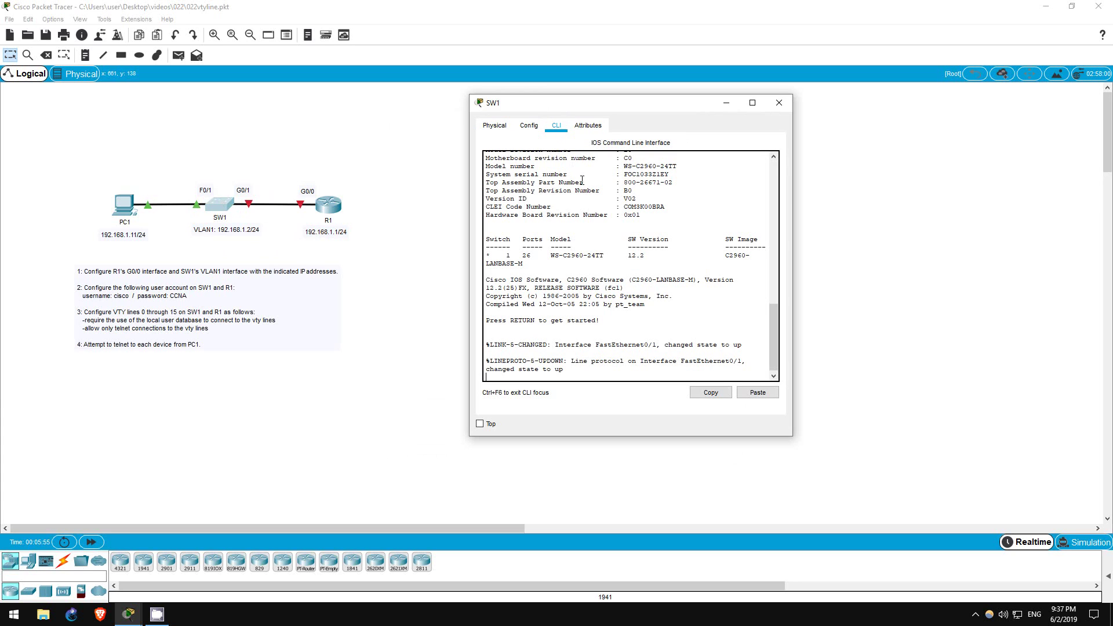
{"action": "key", "text": "Return"}
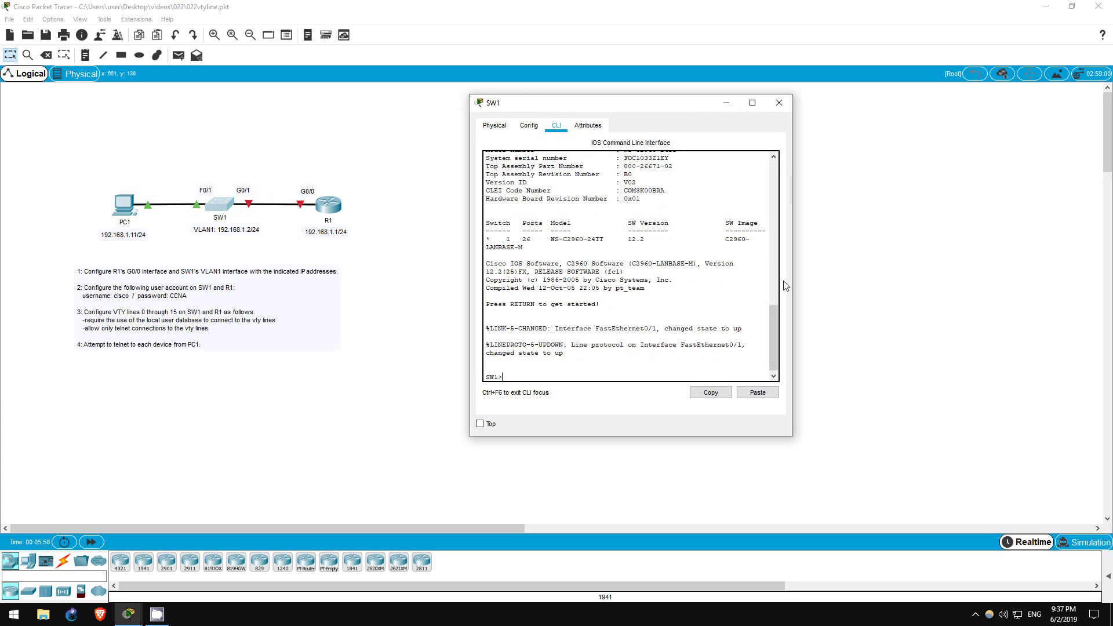
{"action": "type", "text": "en"}
{"action": "key", "text": "Return"}
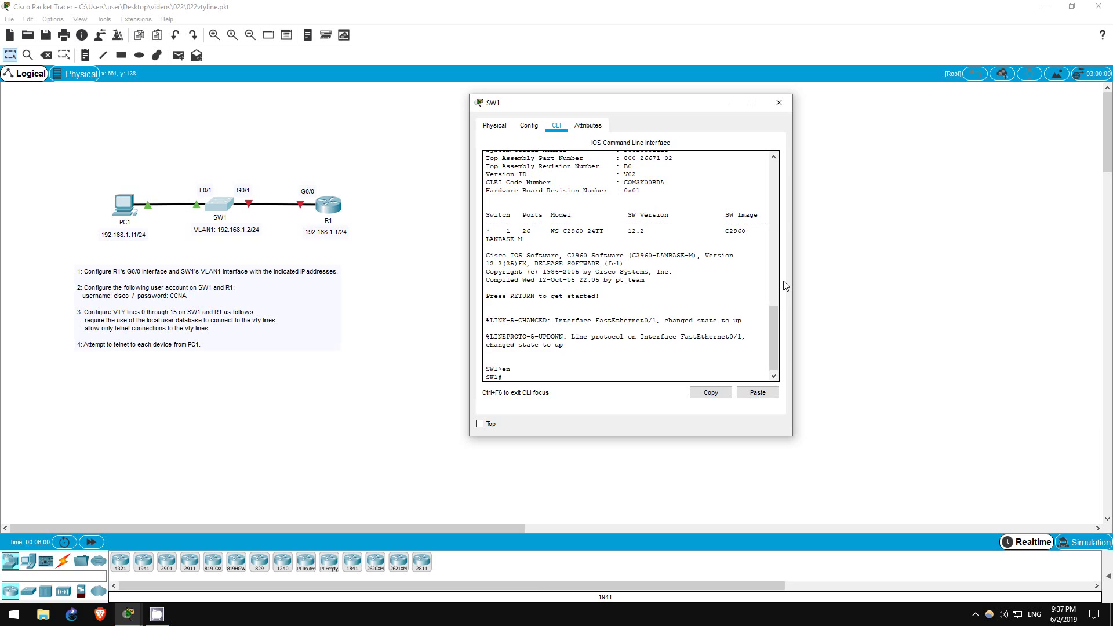
{"action": "type", "text": "conf t"}
{"action": "key", "text": "Return"}
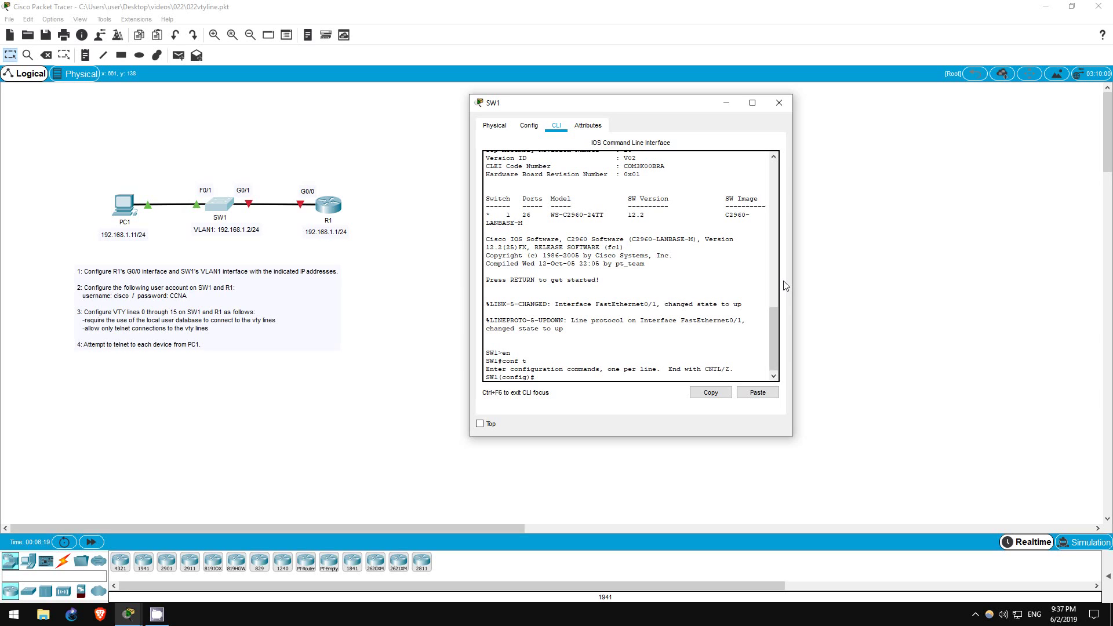
Assign interface VLAN 1 the address 192.168.1.2 255.255.255.0 and enable it.
{"action": "type", "text": "int vlan 1"}
{"action": "key", "text": "Return"}
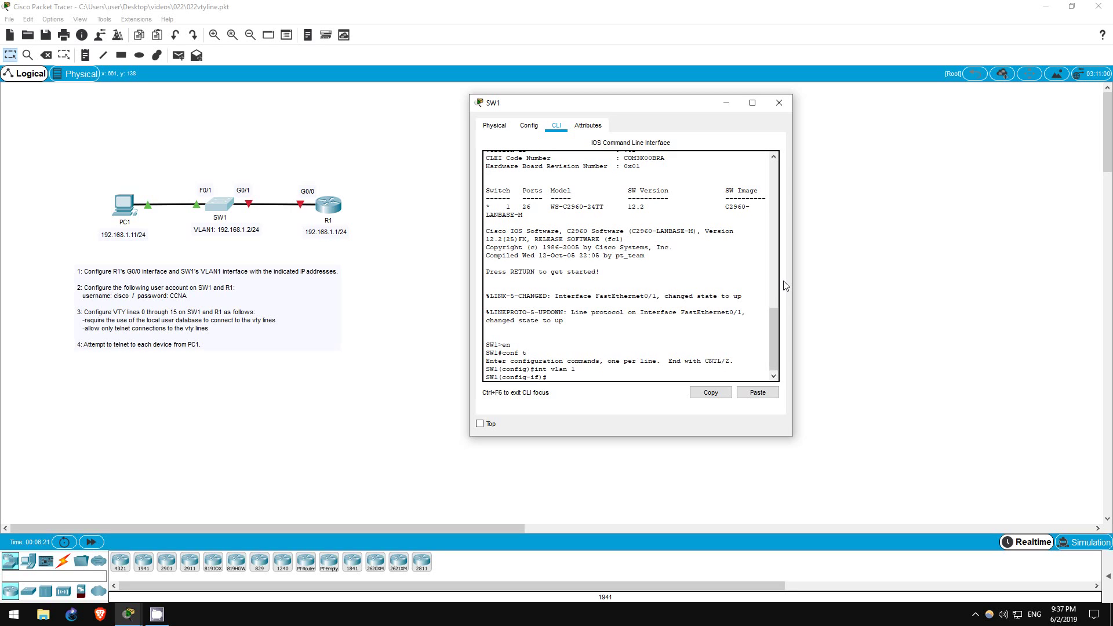
{"action": "type", "text": "ip add 192.168.1.2"}
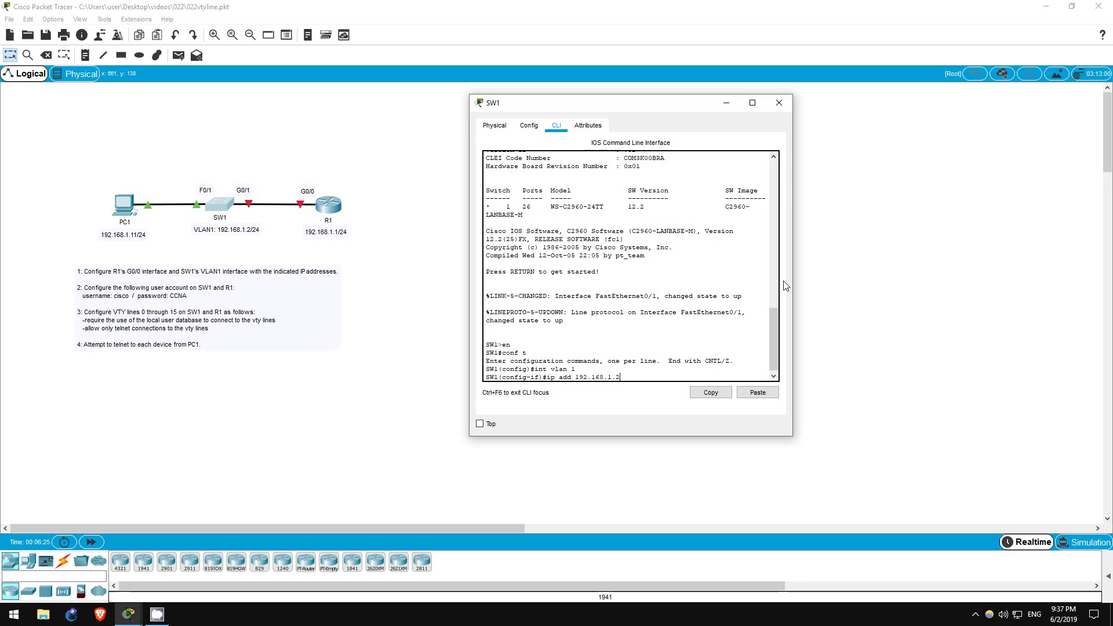
{"action": "type", "text": " 255.255.2"}
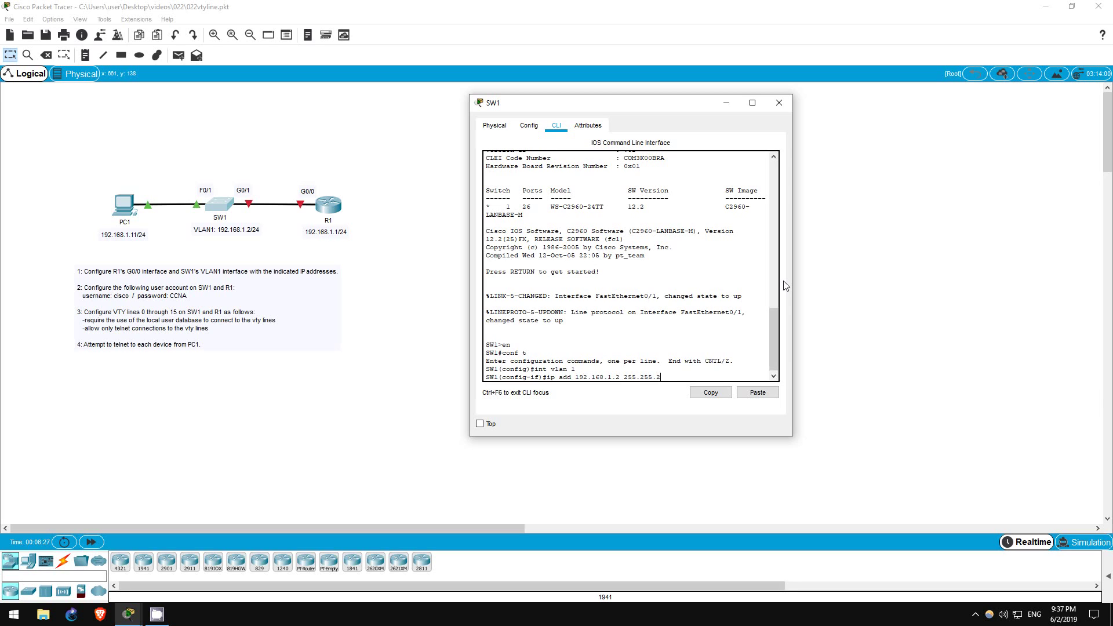
{"action": "type", "text": "55.0"}
{"action": "key", "text": "Return"}
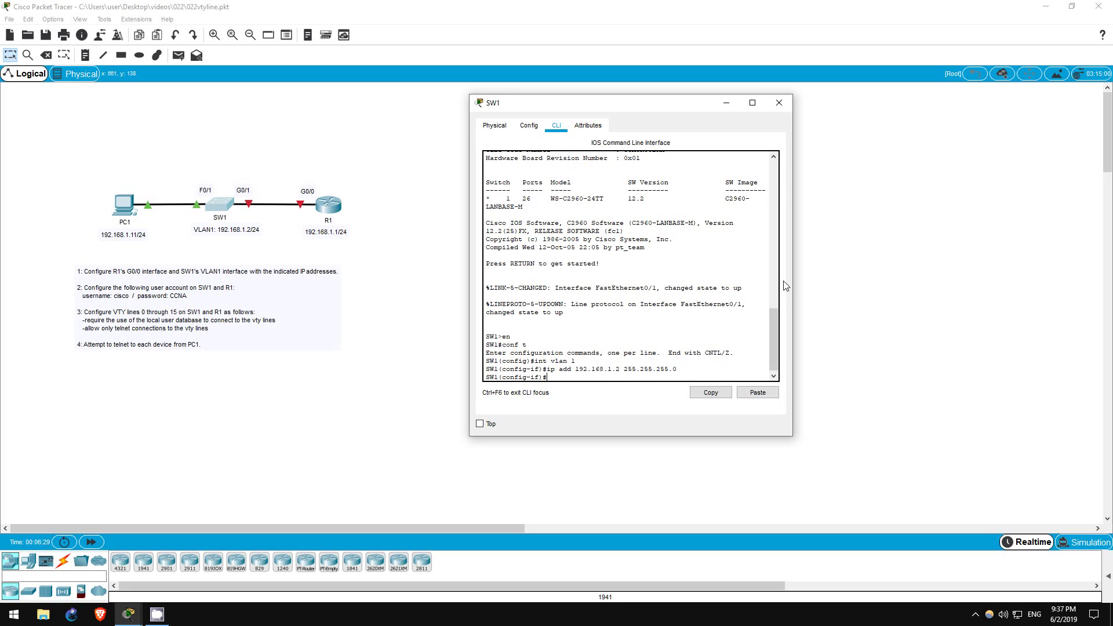
{"action": "type", "text": "no shut"}
{"action": "key", "text": "Return"}
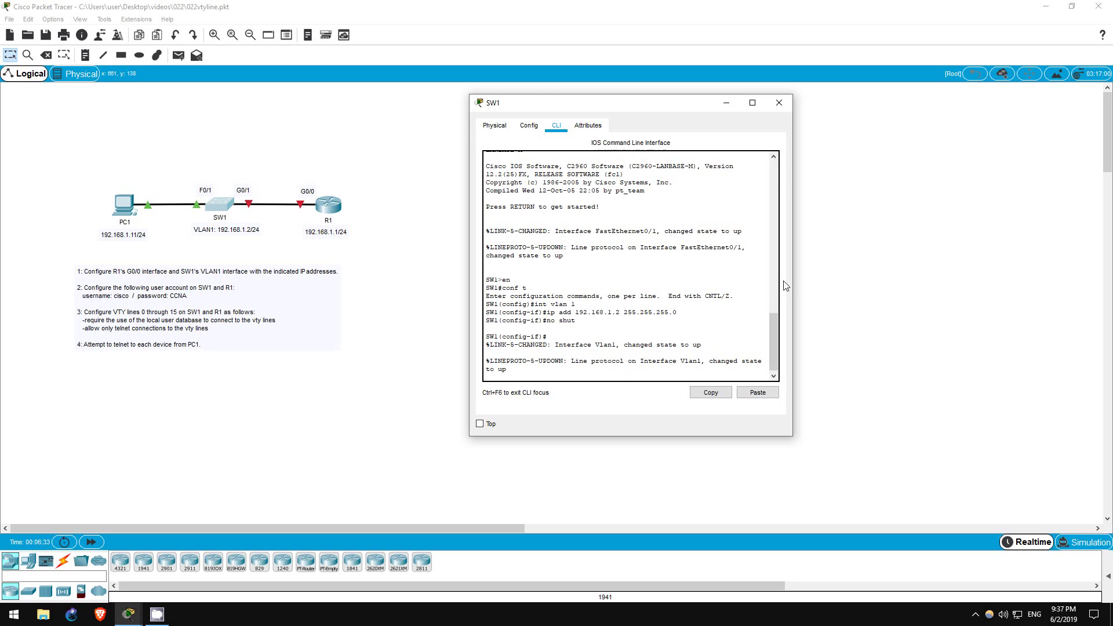
Open R1's CLI and enter privileged and global configuration mode.
{"action": "left_click", "coordinate": [337, 213]}
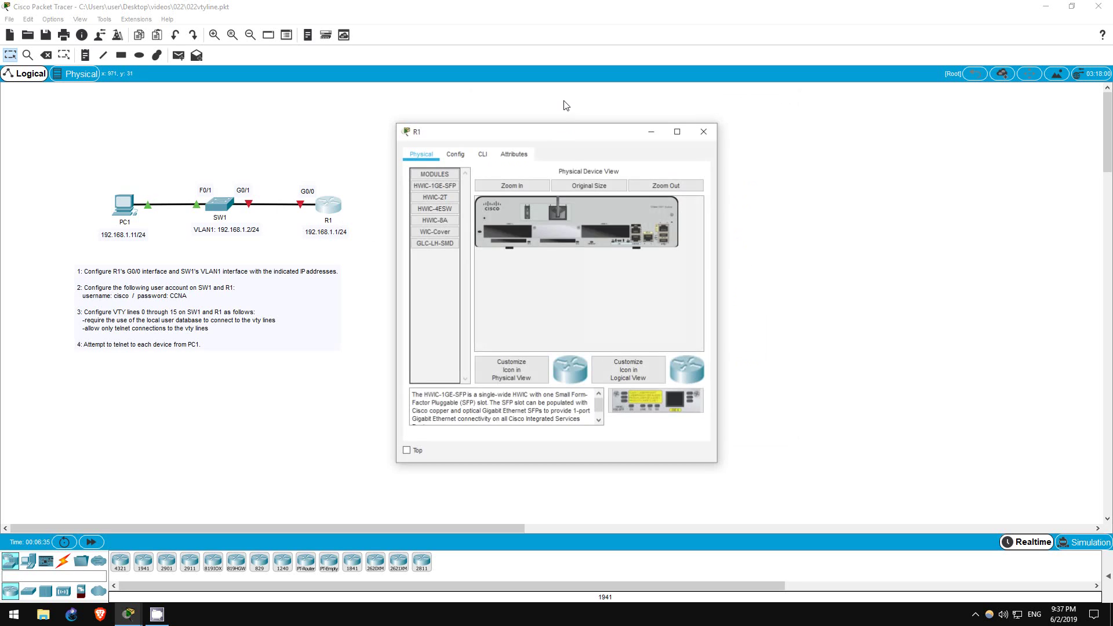
{"action": "left_click", "coordinate": [484, 153]}
{"action": "left_click_drag", "start_coordinate": [502, 132], "coordinate": [561, 121]}
{"action": "key", "text": "Return"}
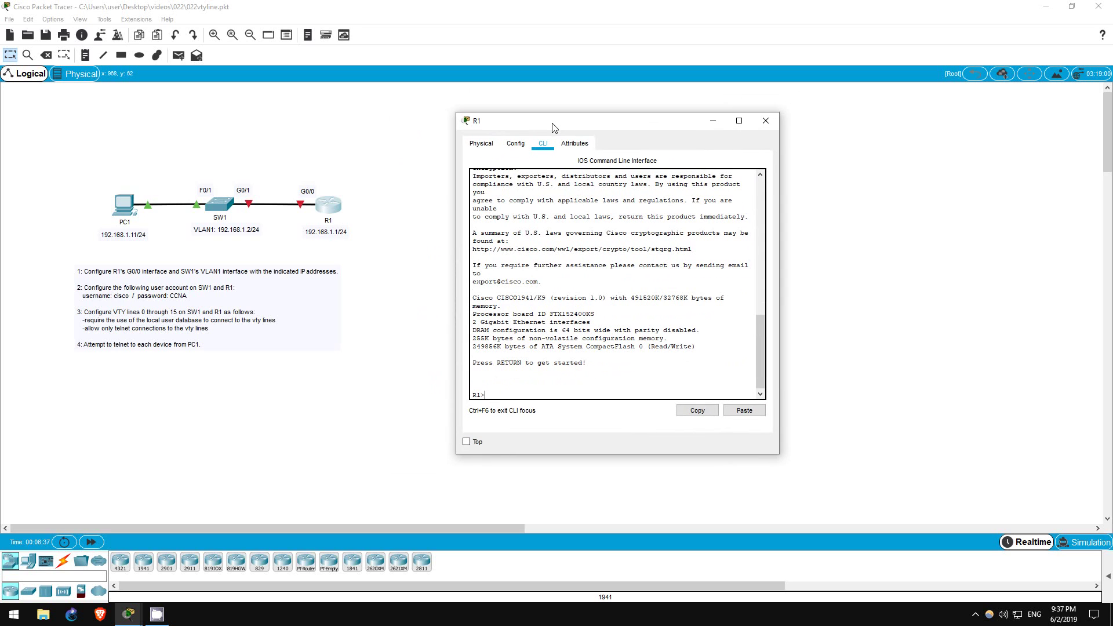
{"action": "type", "text": "en"}
{"action": "key", "text": "Return"}
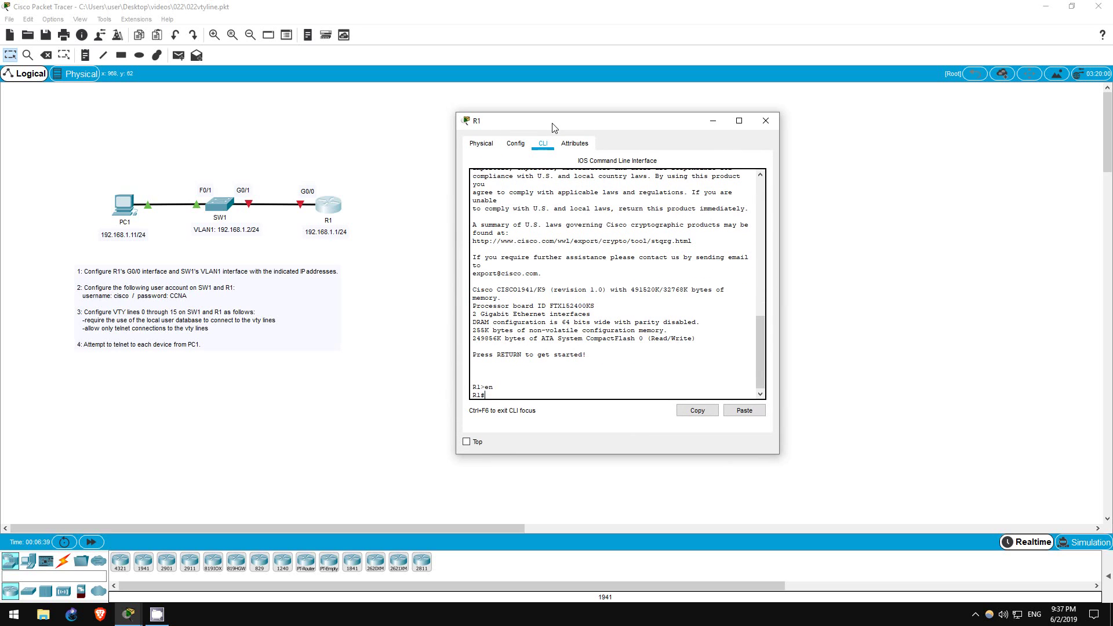
{"action": "type", "text": "conf t"}
{"action": "key", "text": "Return"}
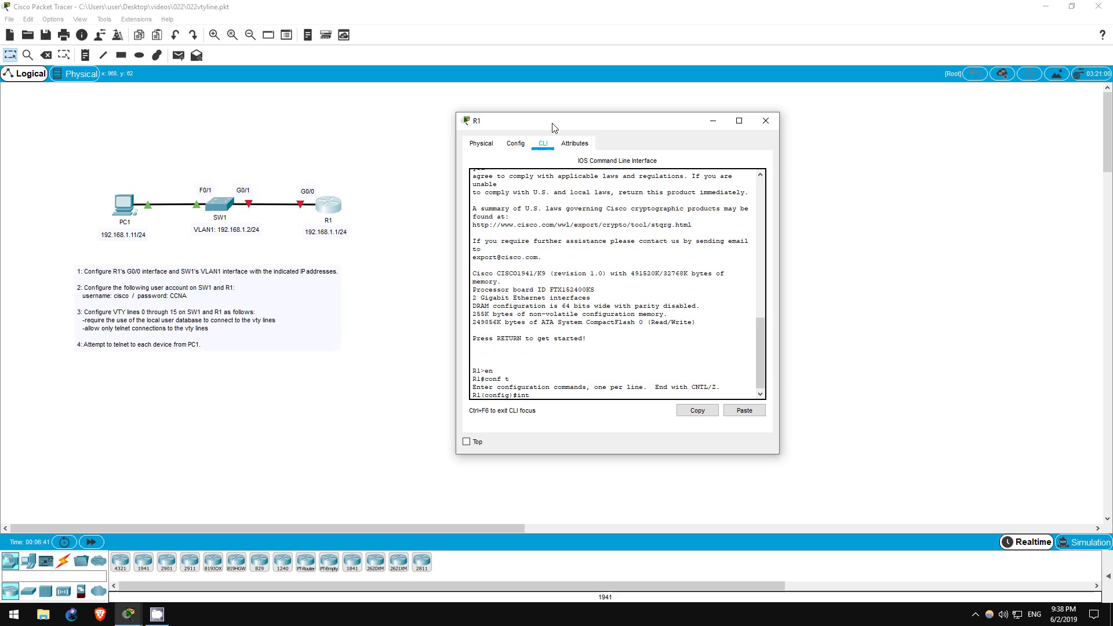
Give R1's G0/0 the address 192.168.1.1 255.255.255.0 and enable it.
{"action": "type", "text": "int g0/0"}
{"action": "key", "text": "Return"}
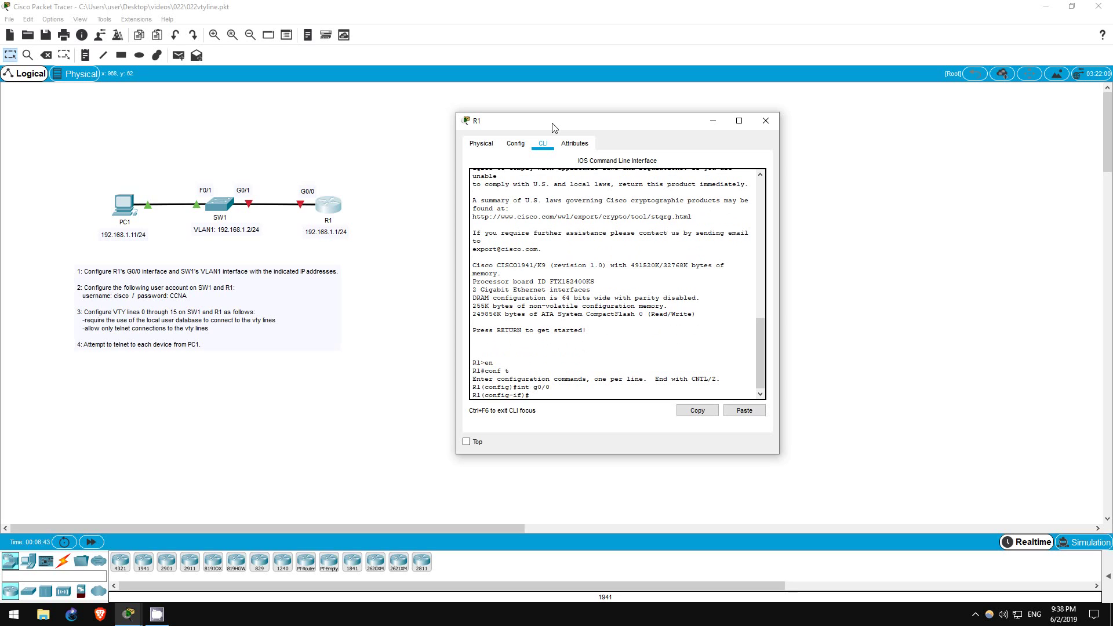
{"action": "type", "text": "ip add 192.168.1.1"}
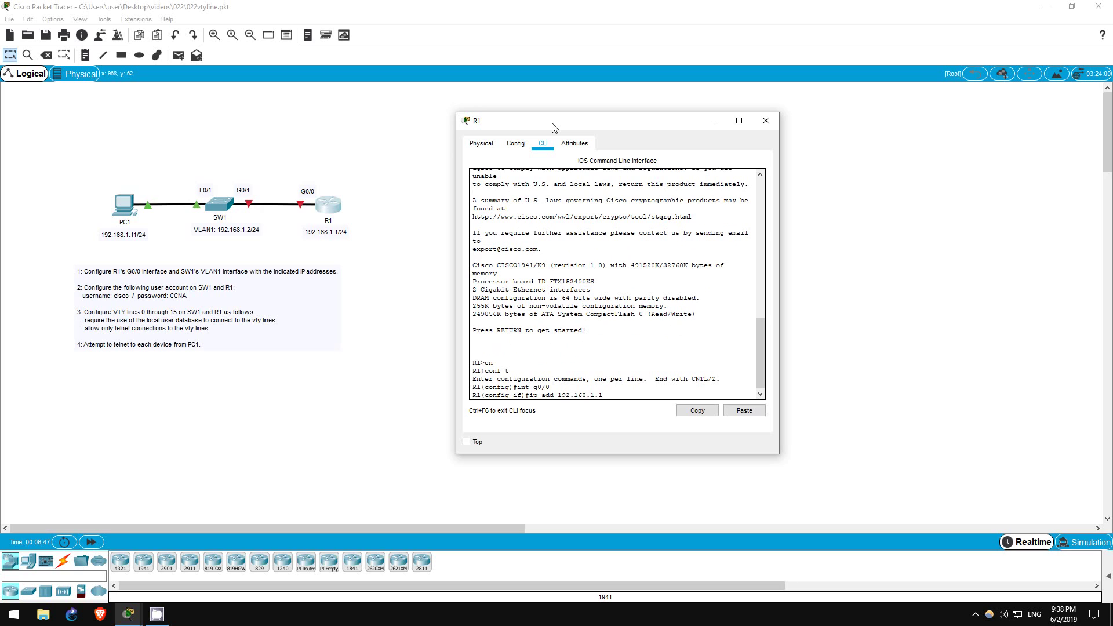
{"action": "type", "text": " 255.255.255.0"}
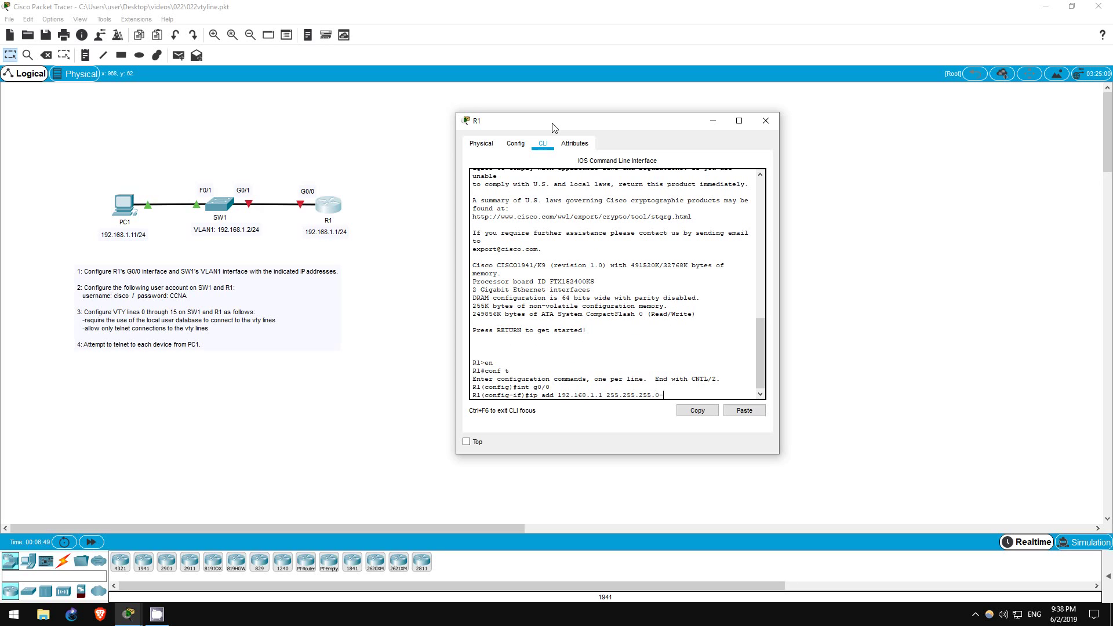
{"action": "key", "text": "Return"}
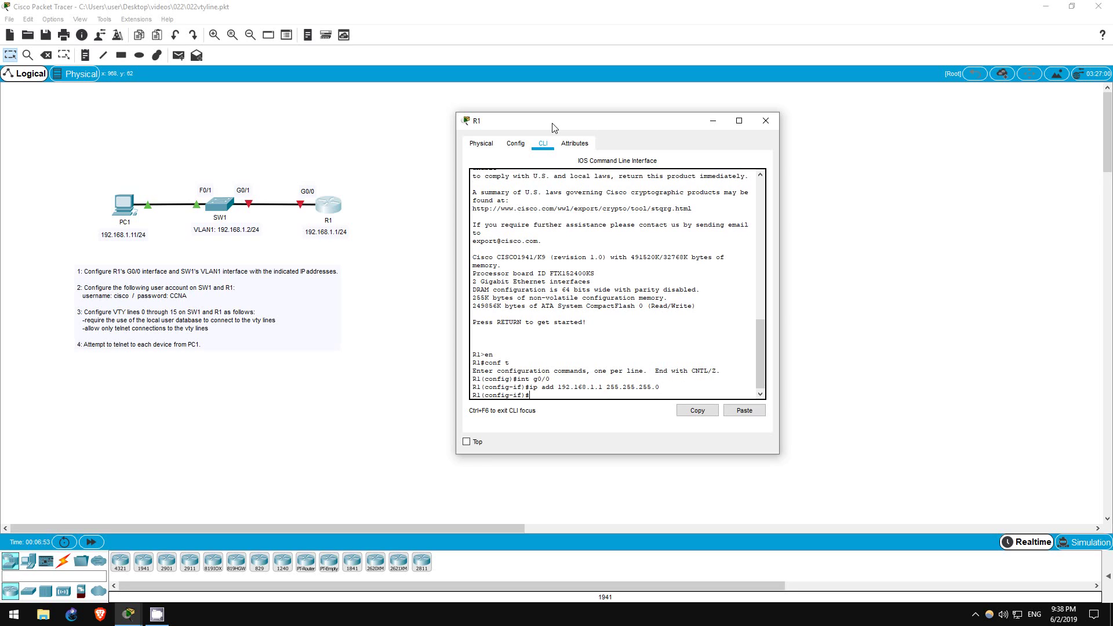
{"action": "type", "text": "no shut"}
{"action": "key", "text": "Return"}
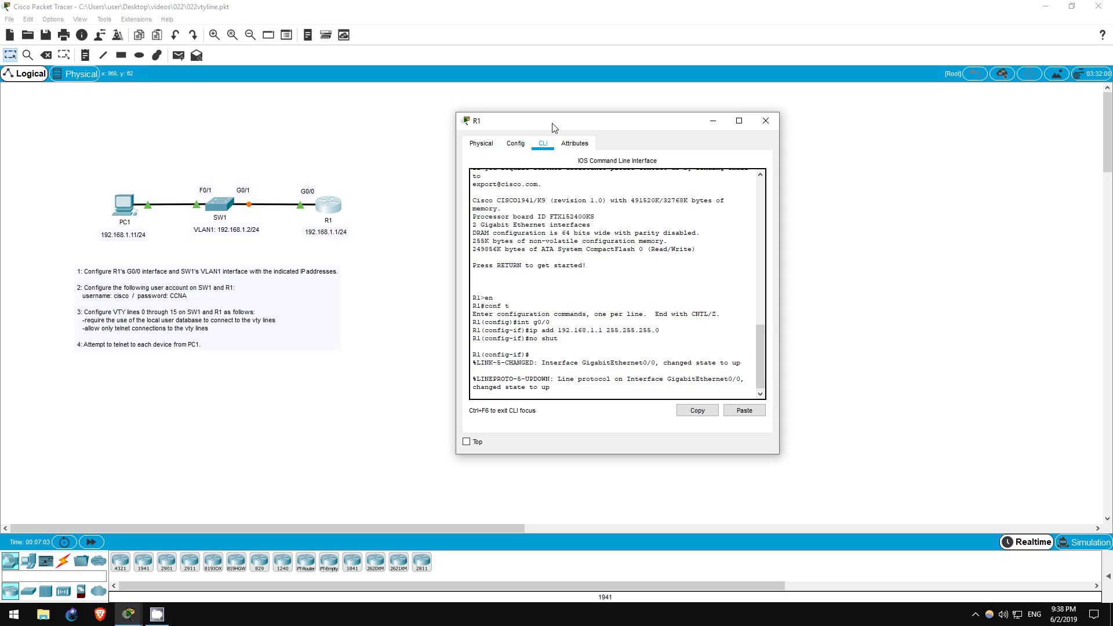
{"action": "key", "text": "Return"}
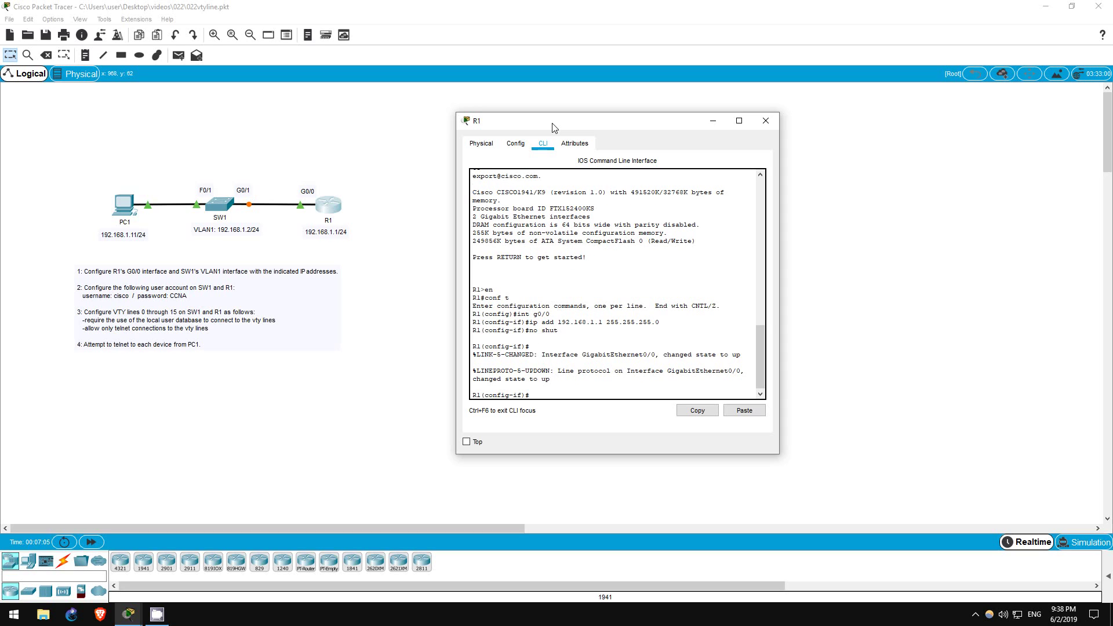
Back in global configuration, create R1's local user account with its password.
{"action": "type", "text": "exit"}
{"action": "key", "text": "Return"}
{"action": "key", "text": "Return"}
{"action": "type", "text": "user"}
{"action": "key", "text": "Tab"}
{"action": "type", "text": "cisco pass"}
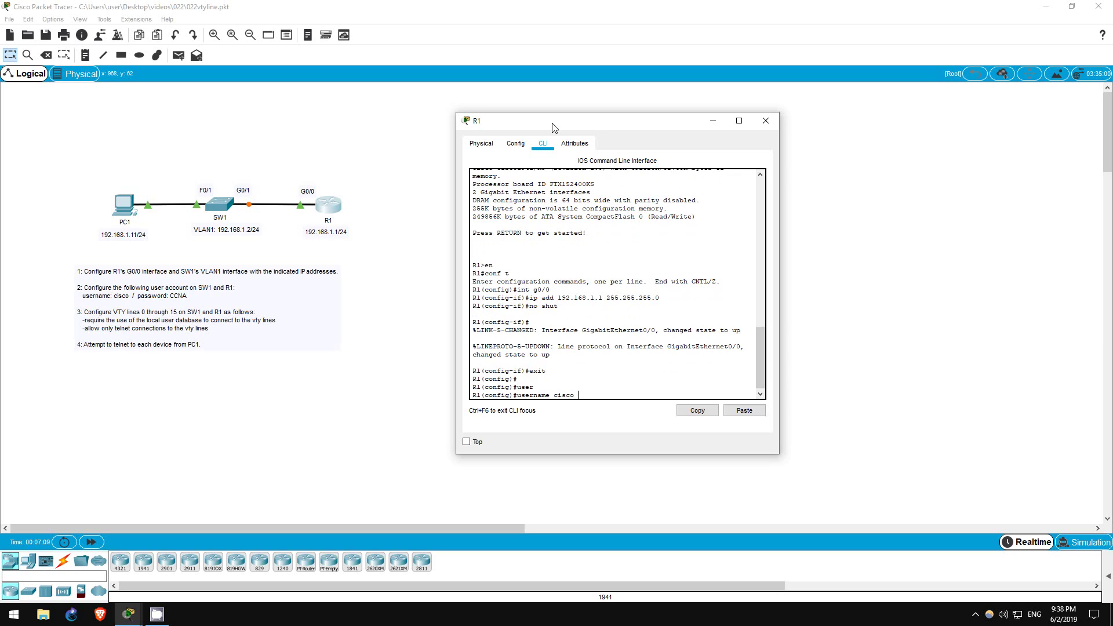
{"action": "key", "text": "Tab"}
{"action": "type", "text": "CCNA"}
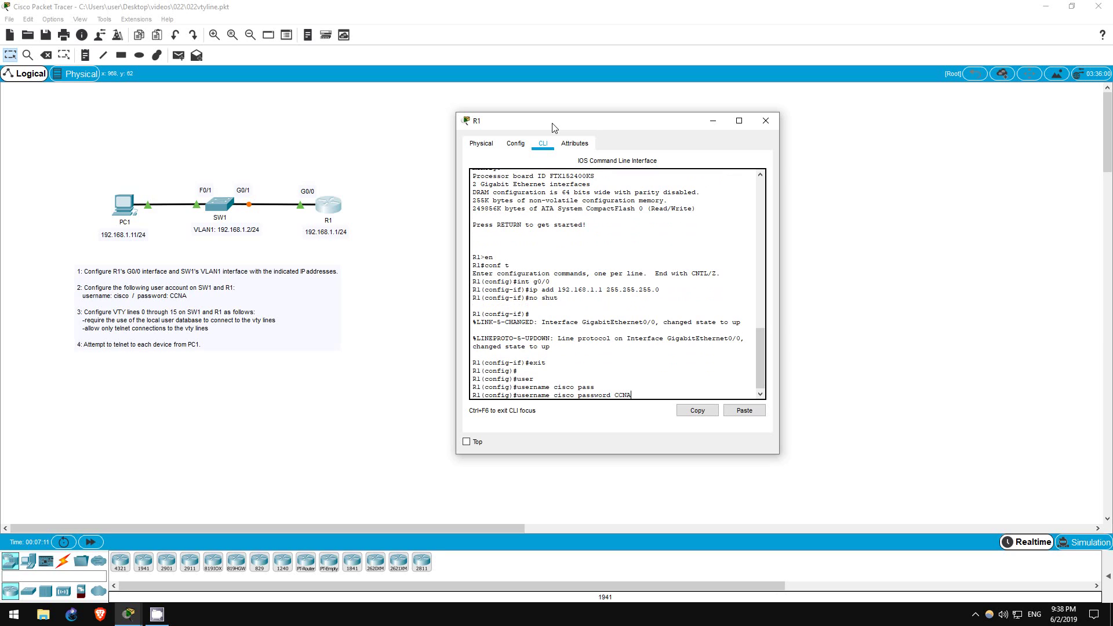
{"action": "key", "text": "Return"}
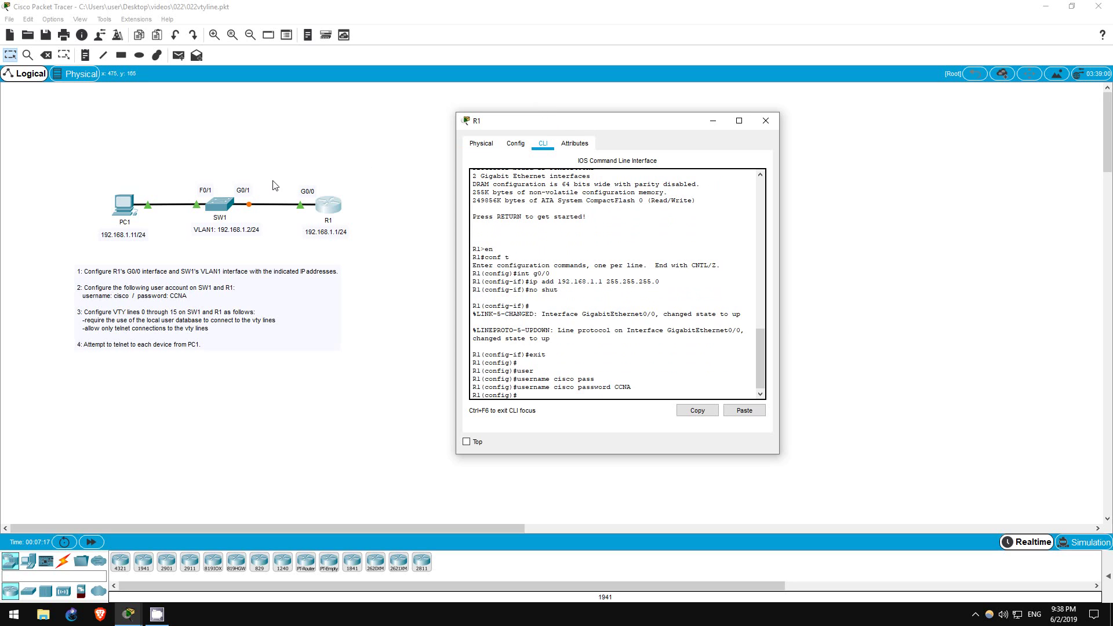
On SW1, leave interface mode and add the local username with its password.
{"action": "left_click", "coordinate": [226, 207]}
{"action": "key", "text": "Return"}
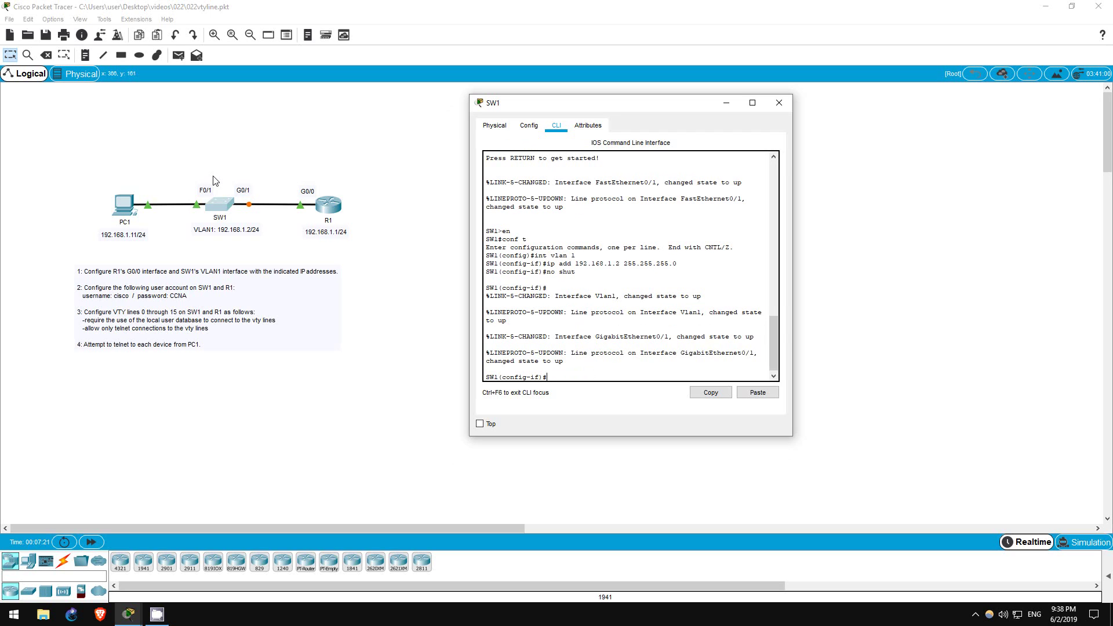
{"action": "type", "text": "exit"}
{"action": "key", "text": "Return"}
{"action": "type", "text": "username cisco"}
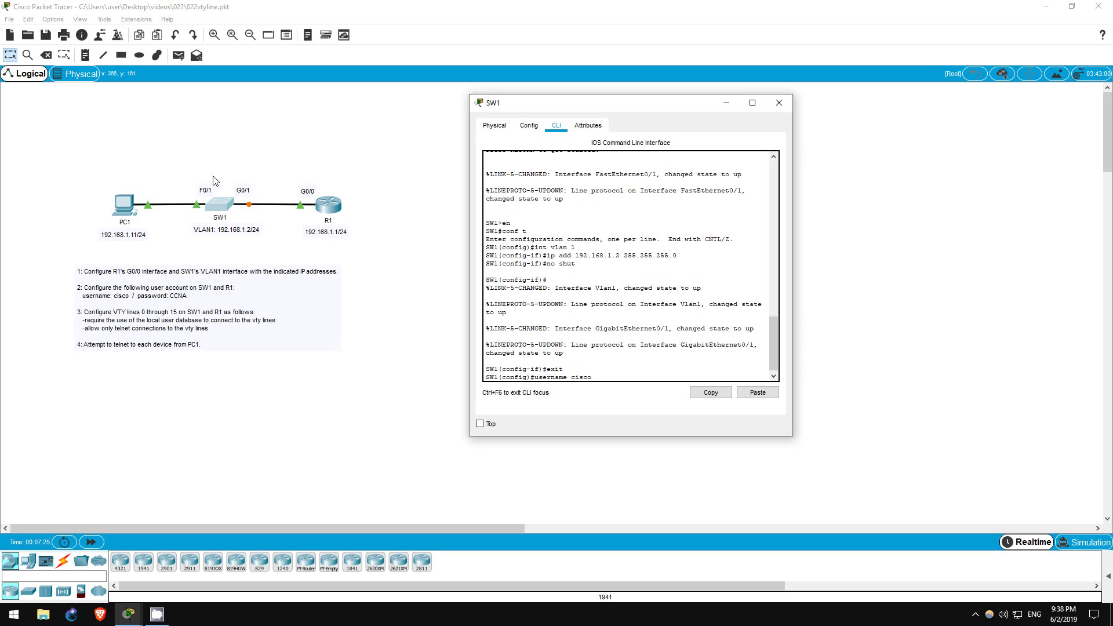
{"action": "type", "text": " pass"}
{"action": "key", "text": "Tab"}
{"action": "type", "text": "CCNA"}
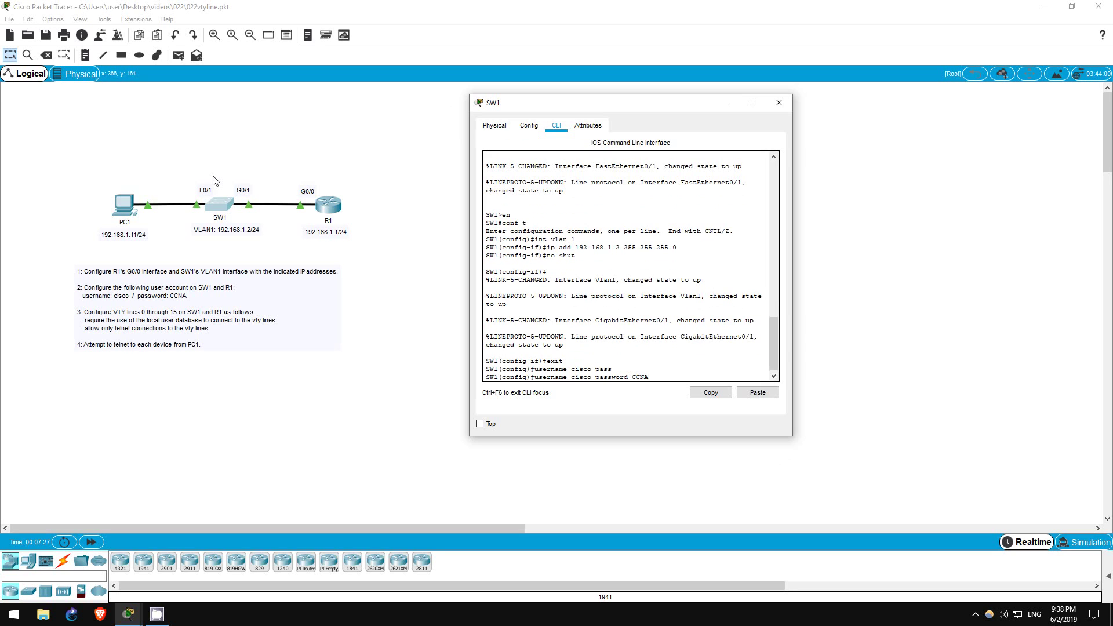
{"action": "key", "text": "Return"}
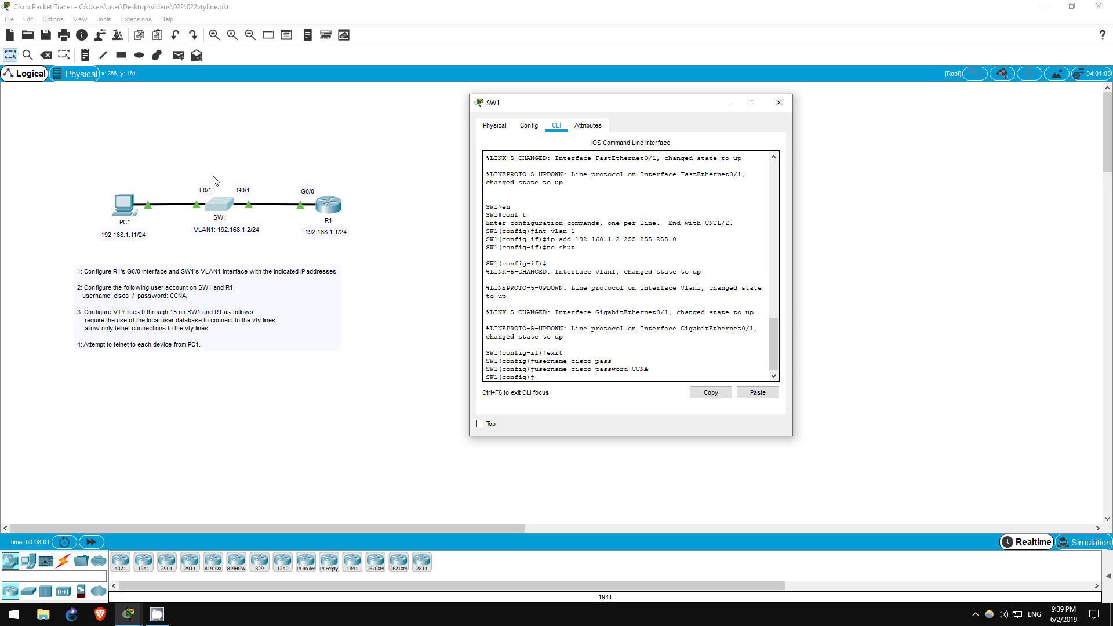
Page through SW1's running configuration with do sh run, highlighting line vty 0 4 and 5 15.
{"action": "type", "text": "do sh run"}
{"action": "key", "text": "Return"}
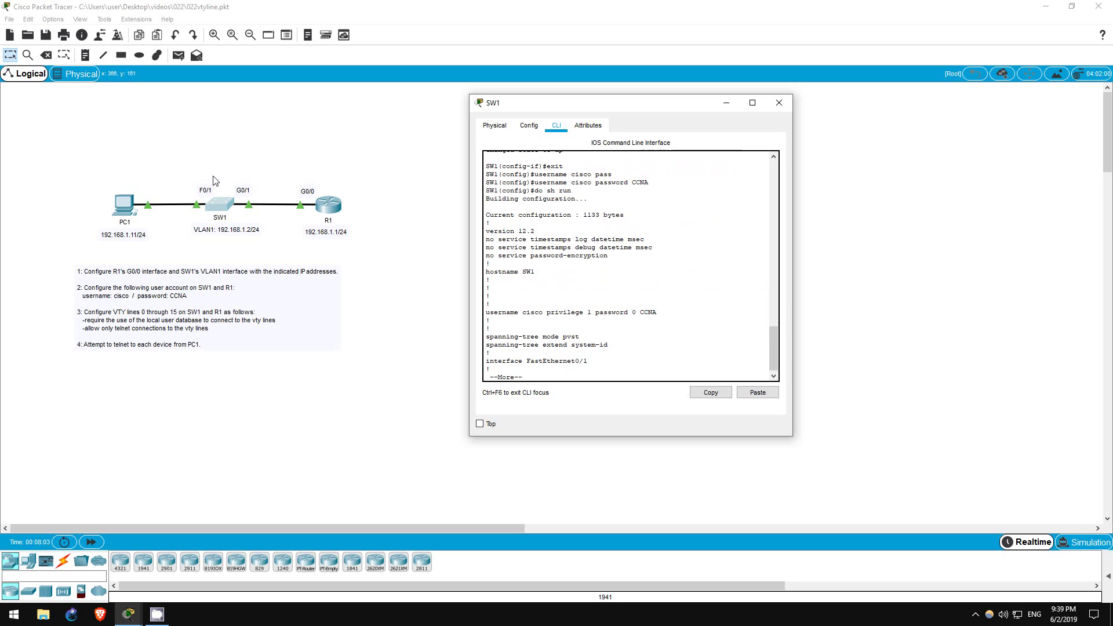
{"action": "key", "text": "space"}
{"action": "key", "text": "space"}
{"action": "key", "text": "space"}
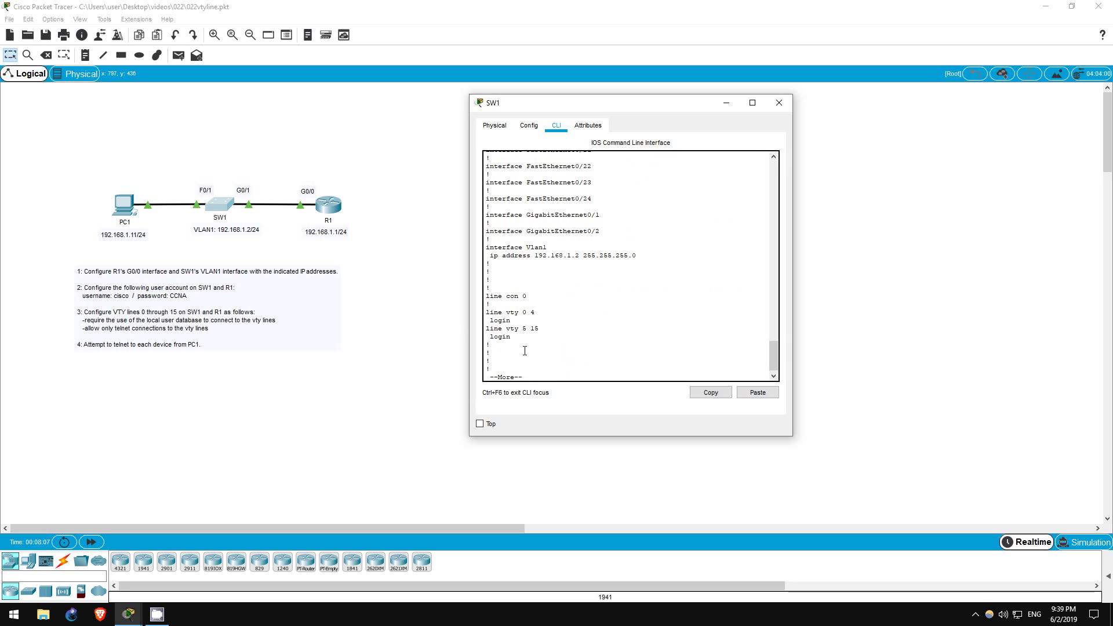
{"action": "left_click_drag", "start_coordinate": [486, 312], "coordinate": [541, 312]}
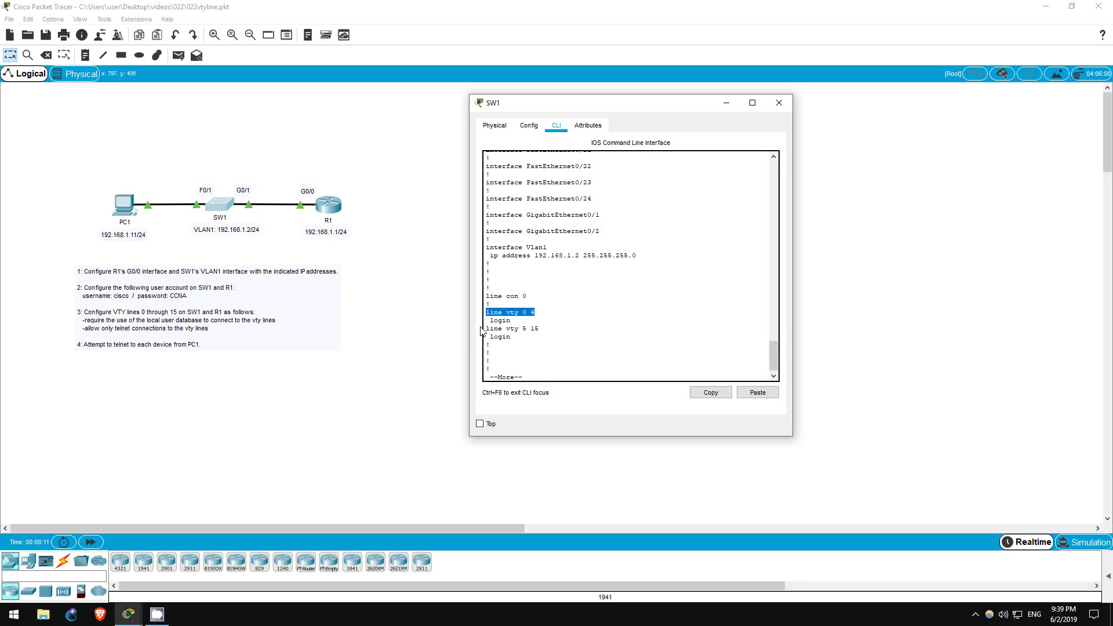
{"action": "left_click_drag", "start_coordinate": [486, 328], "coordinate": [562, 328]}
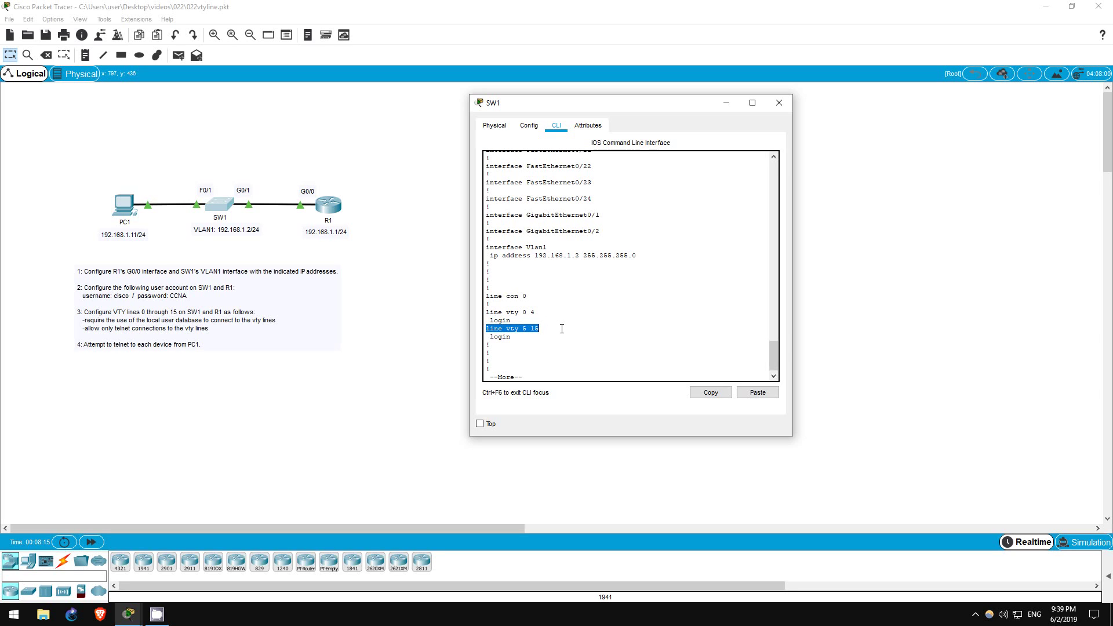
{"action": "left_click", "coordinate": [540, 375]}
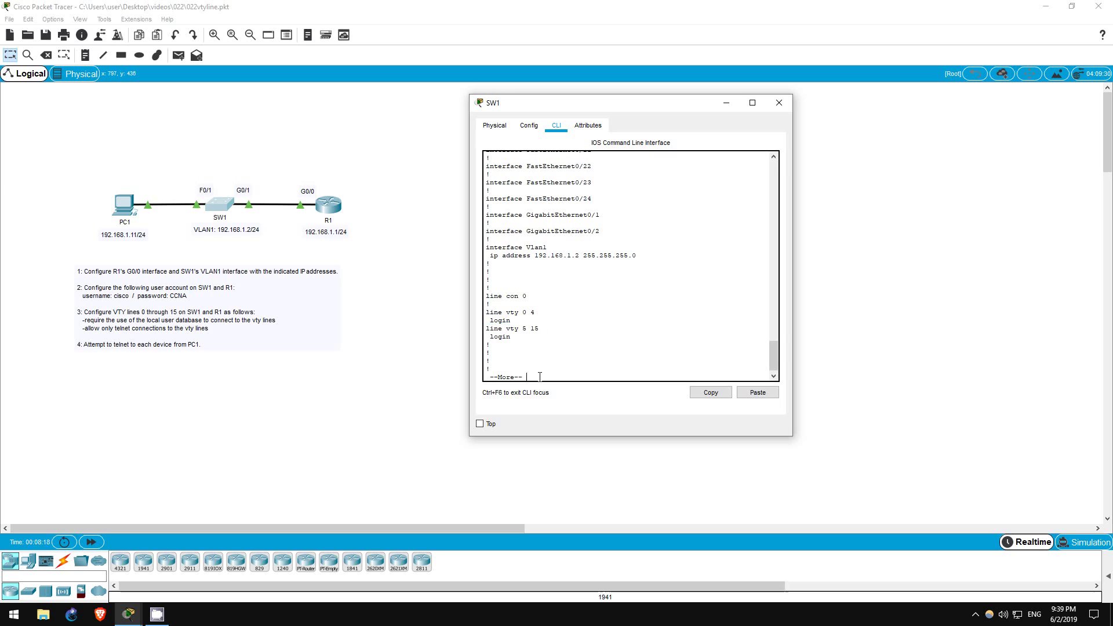
{"action": "key", "text": "space"}
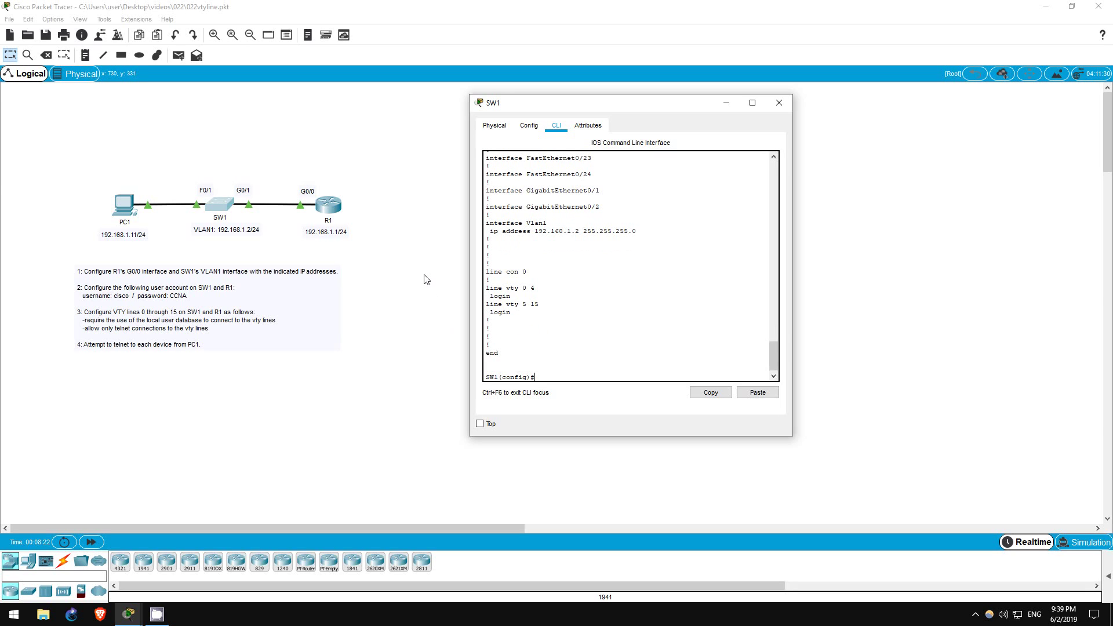
Configure line vty 0 15 on SW1 with login local.
{"action": "type", "text": "line vty 0 15"}
{"action": "key", "text": "Return"}
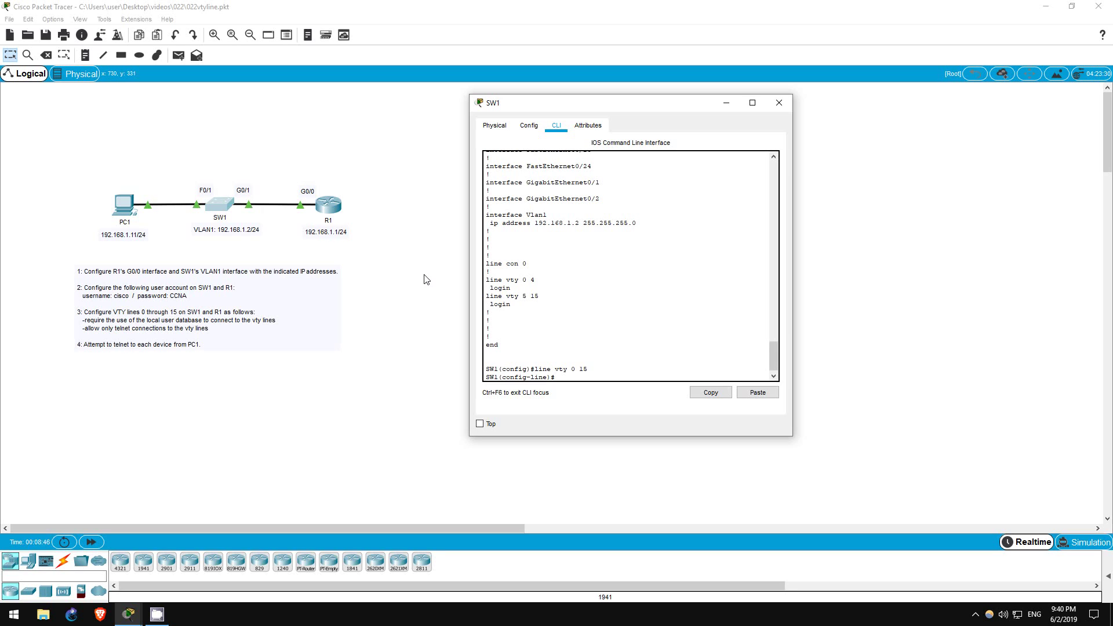
{"action": "type", "text": "login local"}
{"action": "key", "text": "Return"}
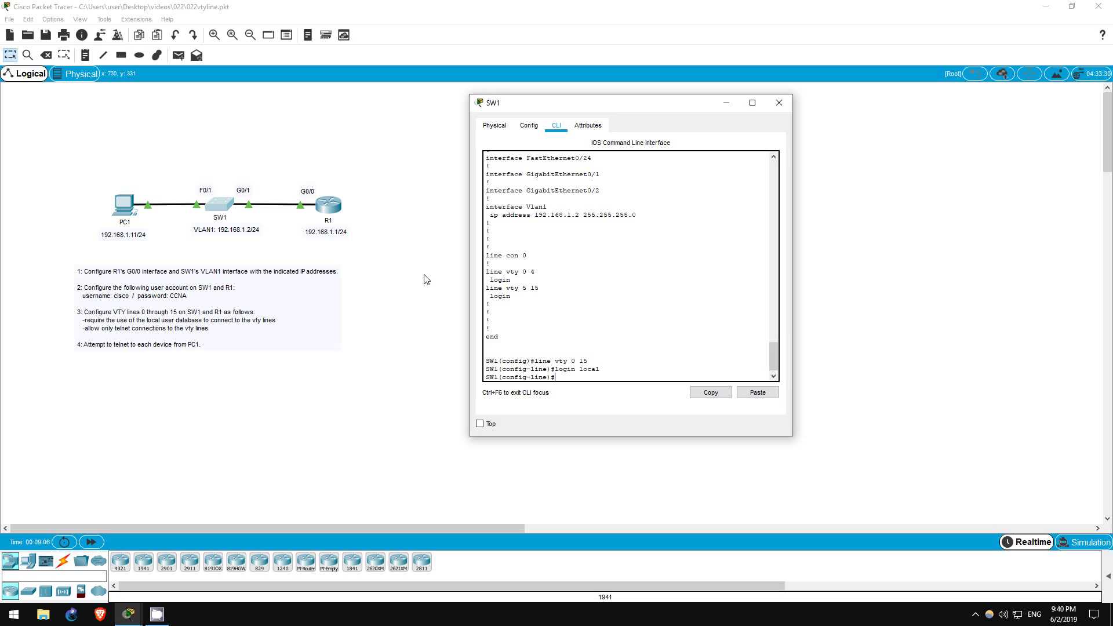
List the transport input options, then set transport input telnet on SW1's vty lines.
{"action": "type", "text": "trans"}
{"action": "key", "text": "Tab"}
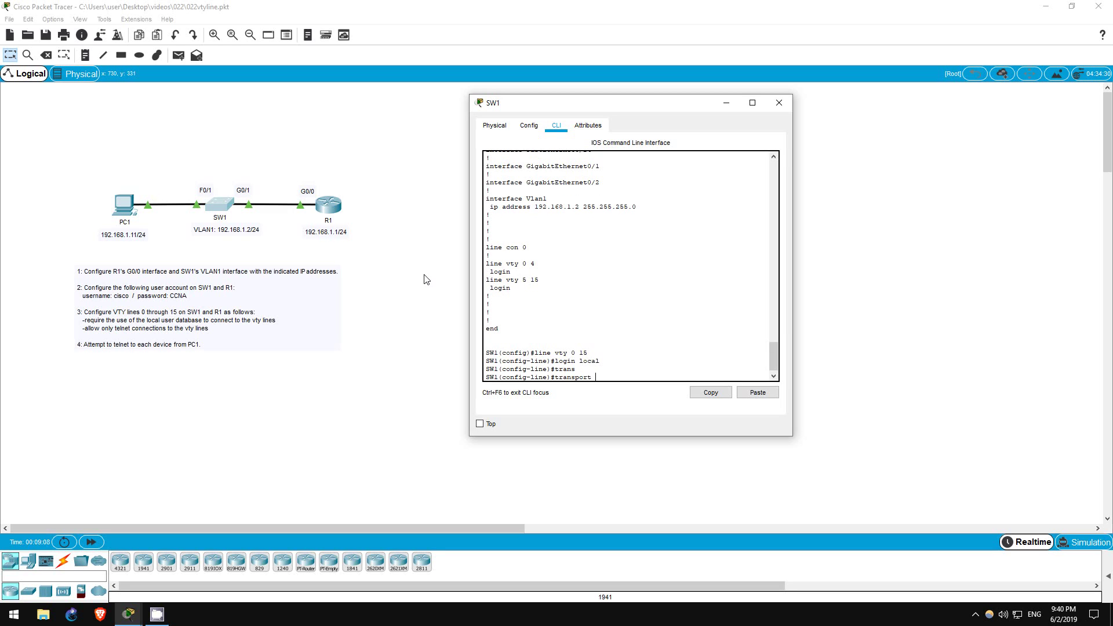
{"action": "type", "text": "input ?"}
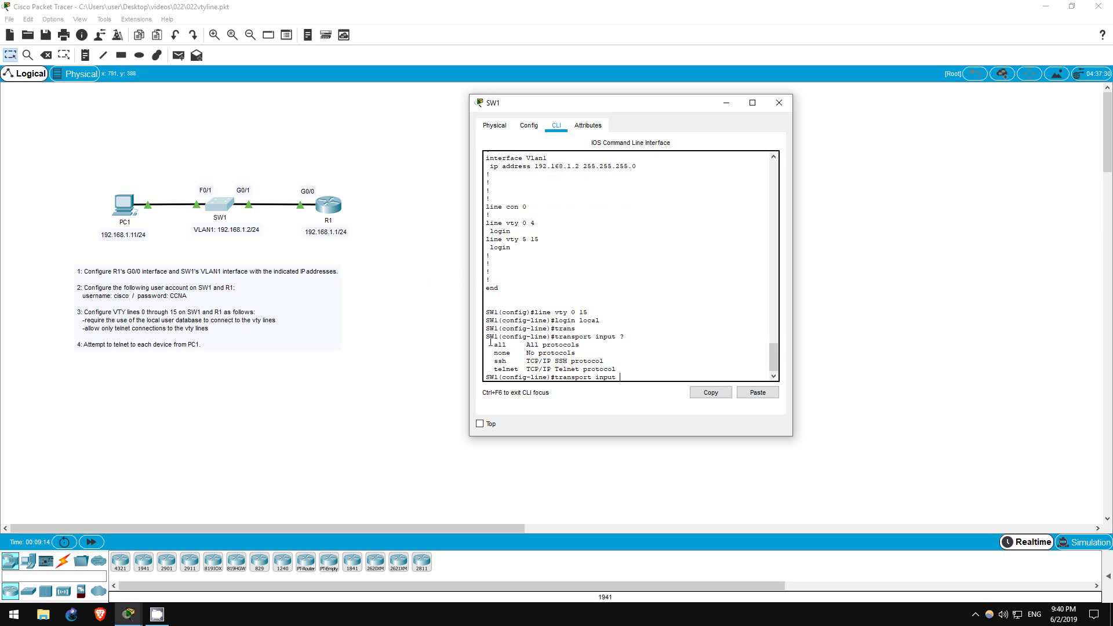
{"action": "left_click_drag", "start_coordinate": [490, 345], "coordinate": [632, 377]}
{"action": "left_click", "coordinate": [635, 374]}
{"action": "type", "text": "telnet"}
{"action": "key", "text": "Return"}
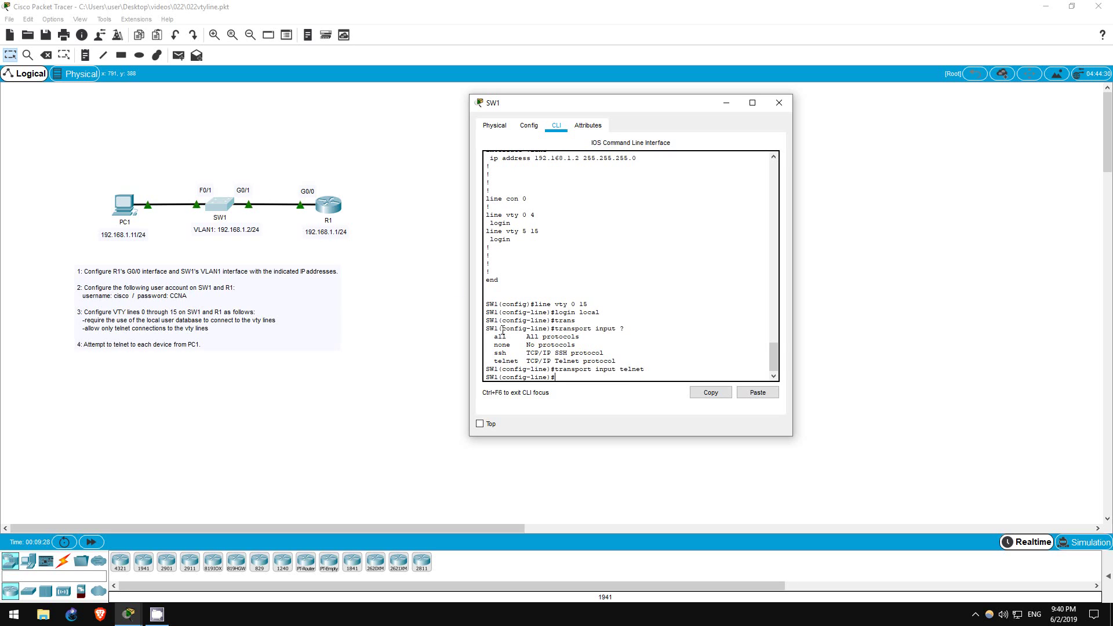
On R1, set line vty 0 15 to login local and transport input telnet.
{"action": "left_click", "coordinate": [330, 209]}
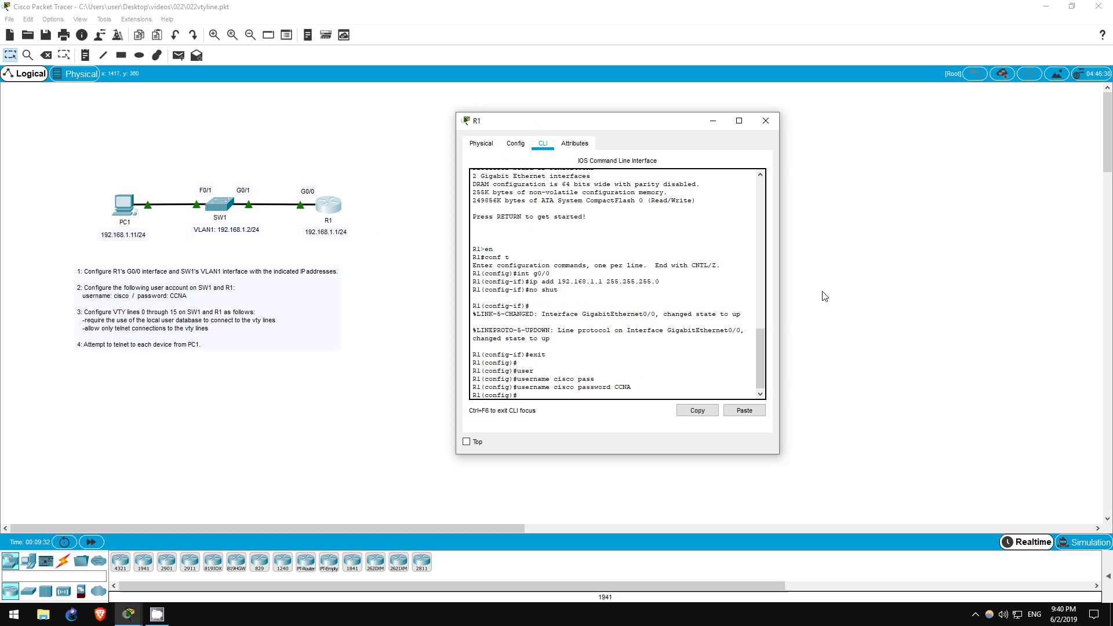
{"action": "type", "text": "line "}
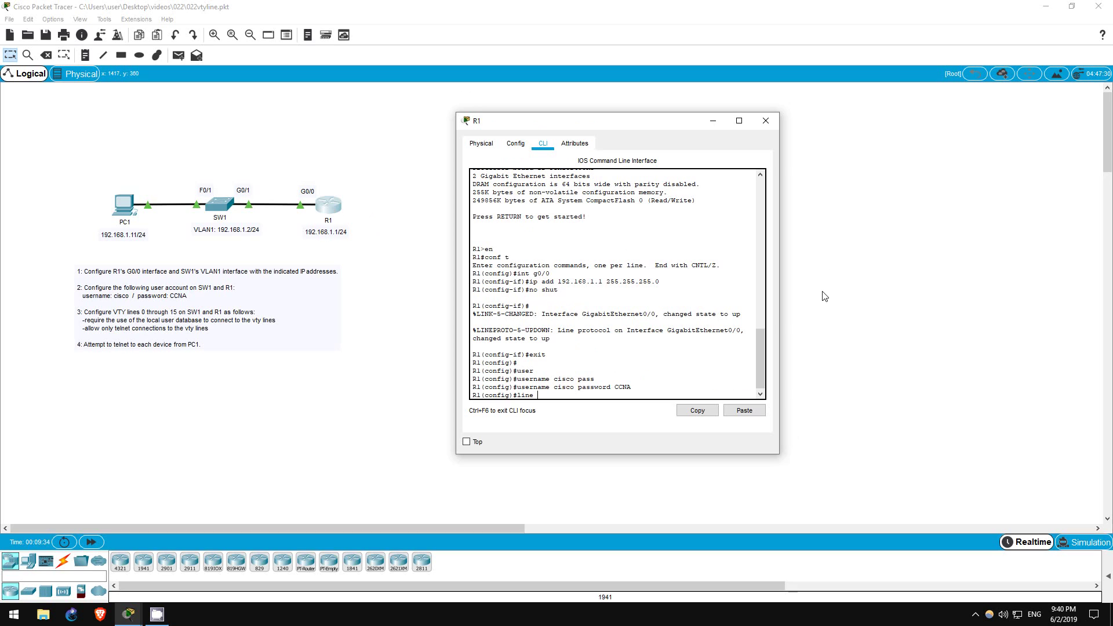
{"action": "type", "text": "vty 0 15"}
{"action": "key", "text": "Return"}
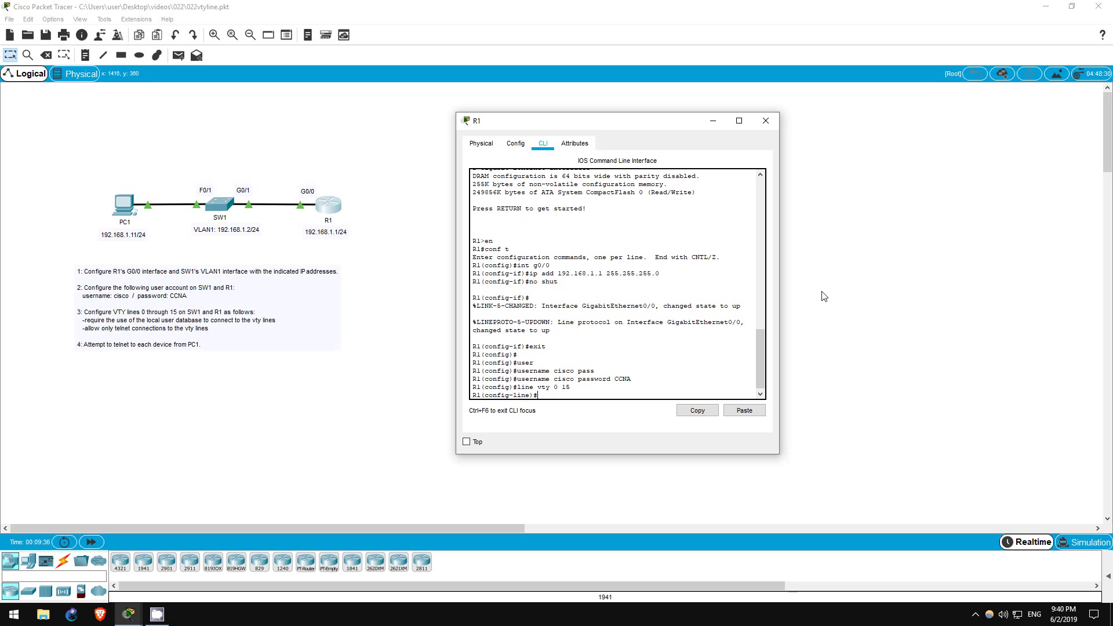
{"action": "type", "text": "login local"}
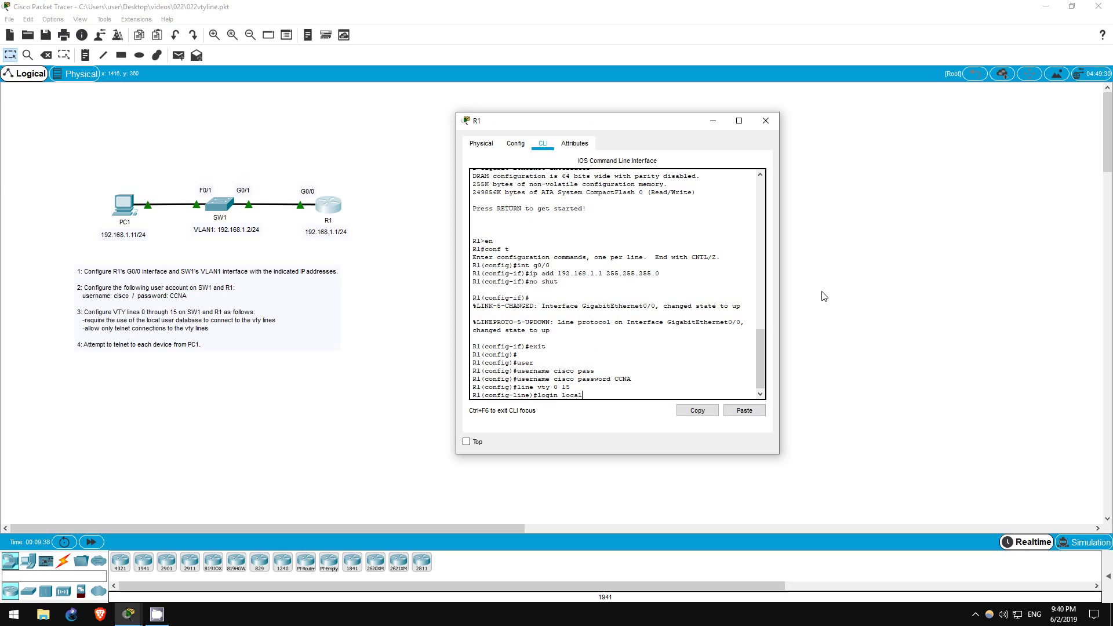
{"action": "key", "text": "Return"}
{"action": "type", "text": "trans"}
{"action": "key", "text": "Tab"}
{"action": "type", "text": "inp"}
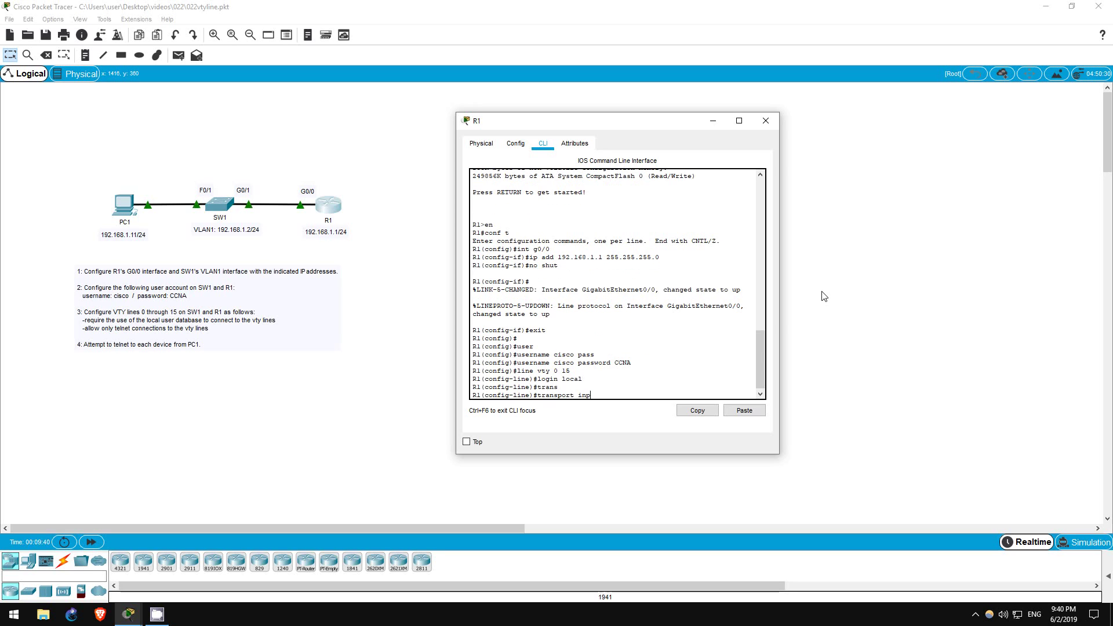
{"action": "key", "text": "Tab"}
{"action": "type", "text": "telnet"}
{"action": "key", "text": "Return"}
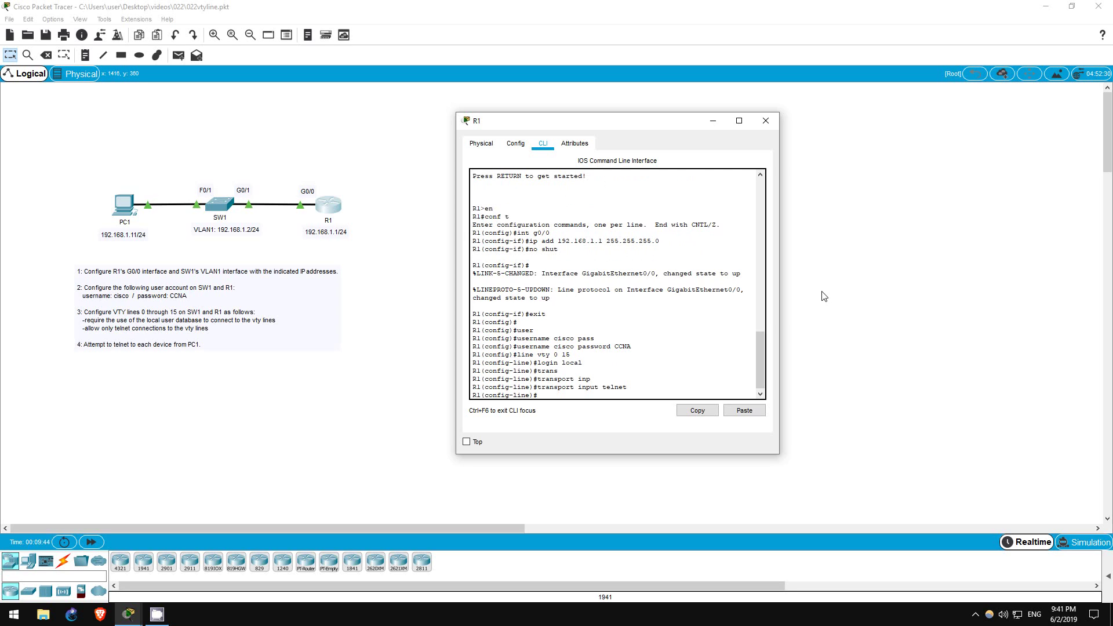
Display R1's running configuration and mark the VTY line settings.
{"action": "type", "text": "do sh run"}
{"action": "key", "text": "Return"}
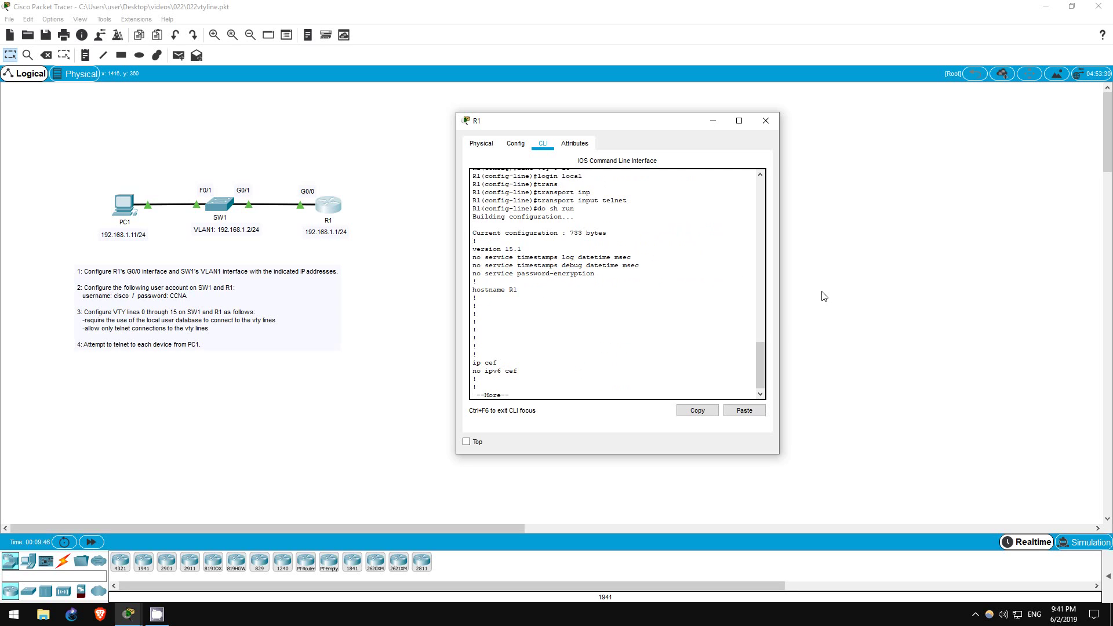
{"action": "key", "text": "space"}
{"action": "key", "text": "space"}
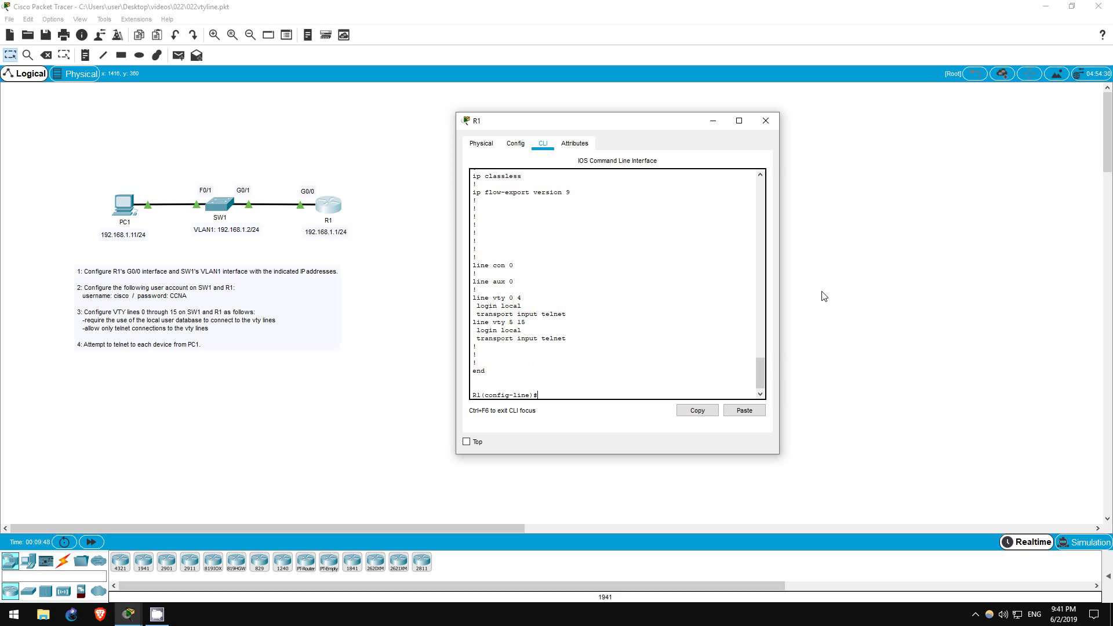
{"action": "left_click_drag", "start_coordinate": [472, 297], "coordinate": [596, 350]}
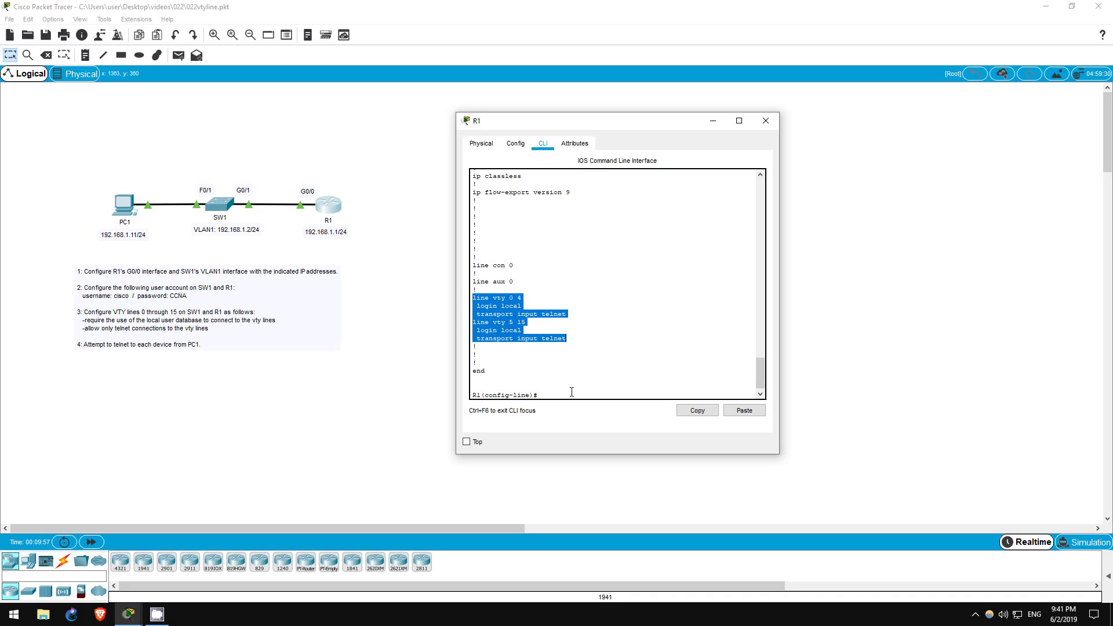
Close R1's window, then briefly view and close SW1's window.
{"action": "left_click", "coordinate": [394, 307]}
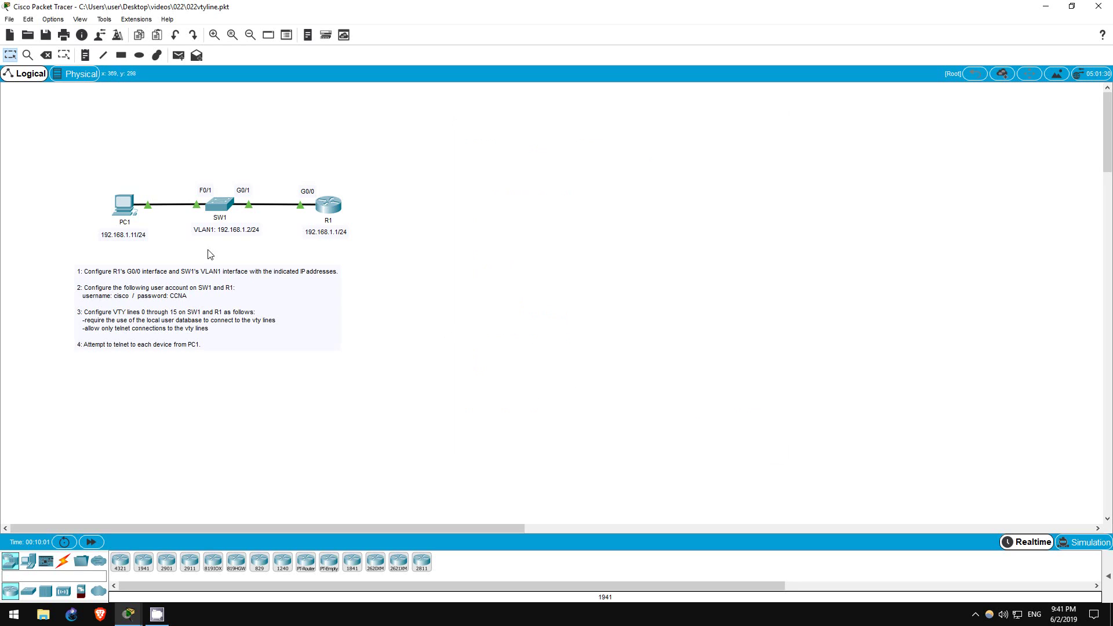
{"action": "left_click", "coordinate": [215, 202]}
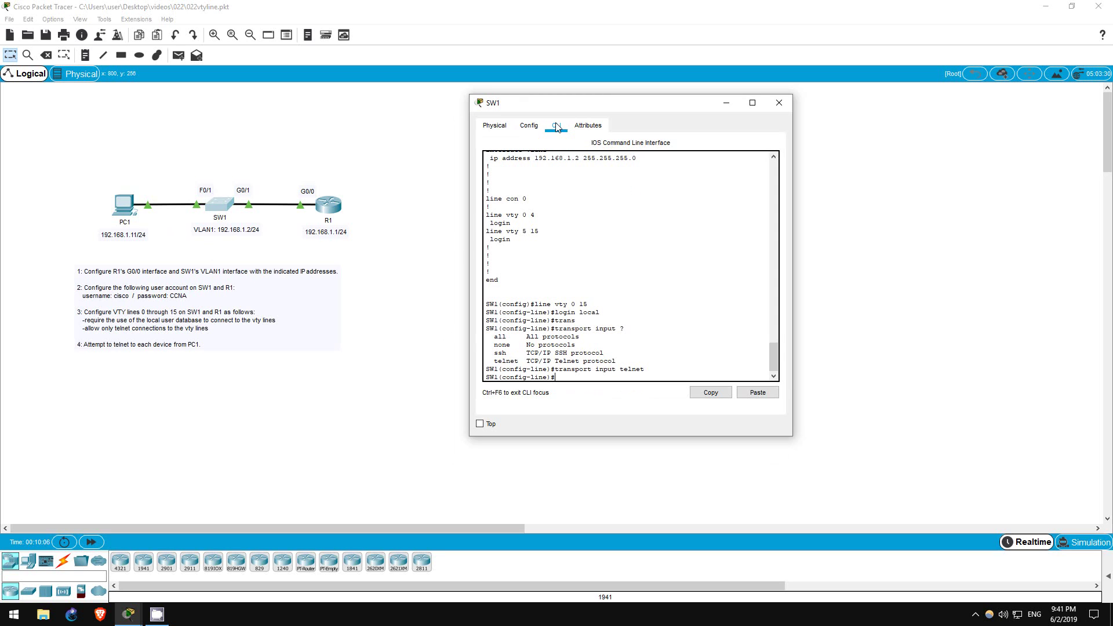
{"action": "left_click", "coordinate": [405, 266]}
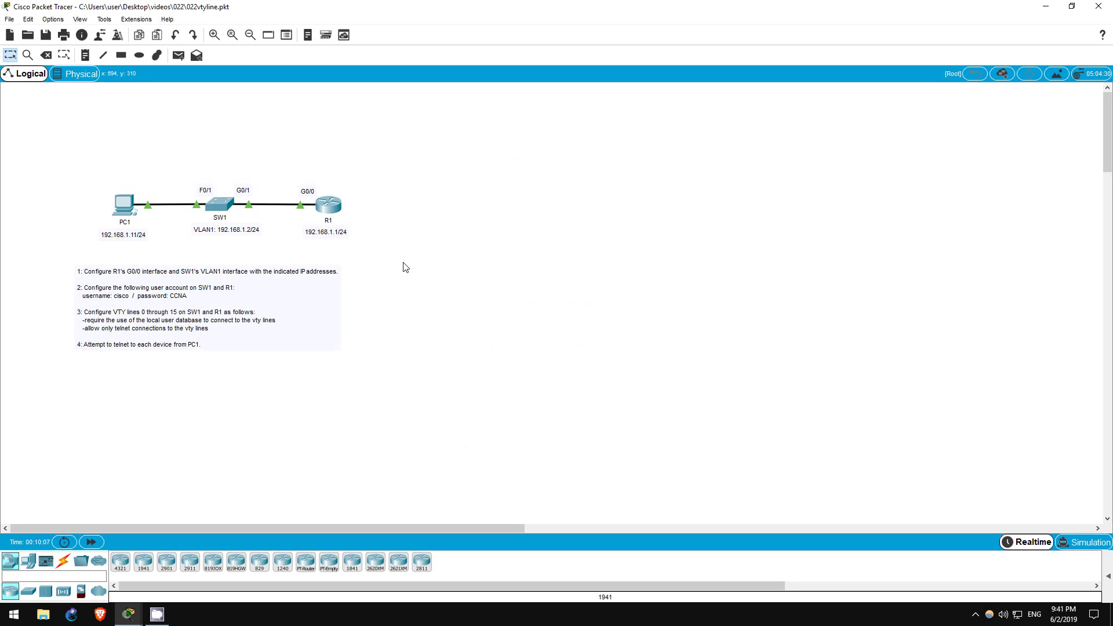
Open PC1's window, move it aside, and show its Desktop applications.
{"action": "left_click", "coordinate": [121, 203]}
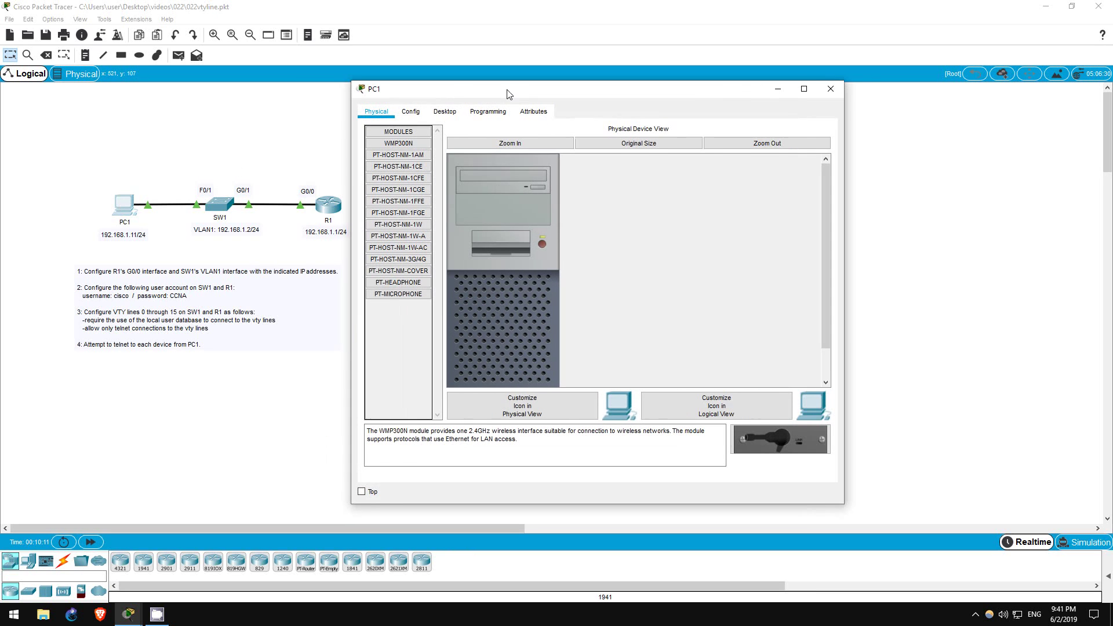
{"action": "left_click_drag", "start_coordinate": [509, 94], "coordinate": [593, 102]}
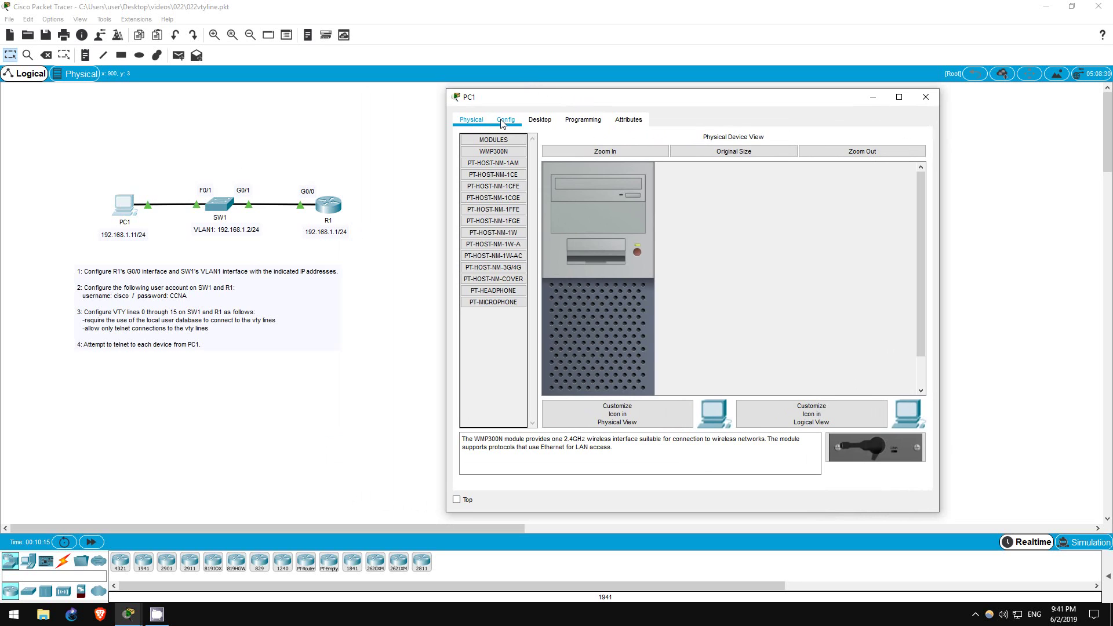
{"action": "left_click", "coordinate": [541, 121]}
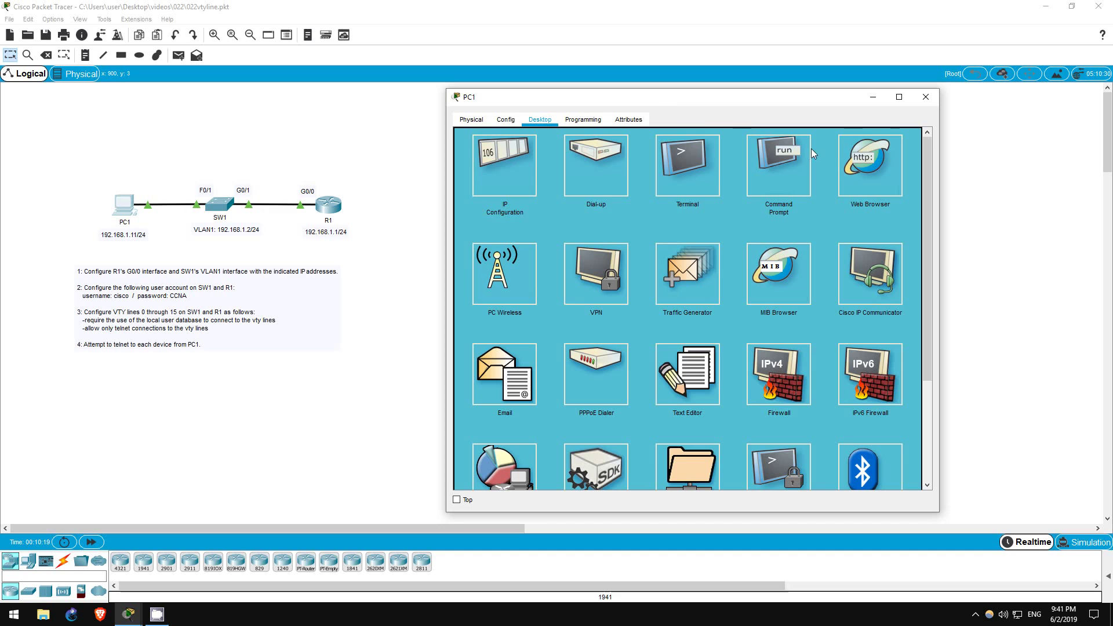
From PC1's Command Prompt, telnet to 192.168.1.2, log in with the local account, then exit.
{"action": "left_click", "coordinate": [781, 163]}
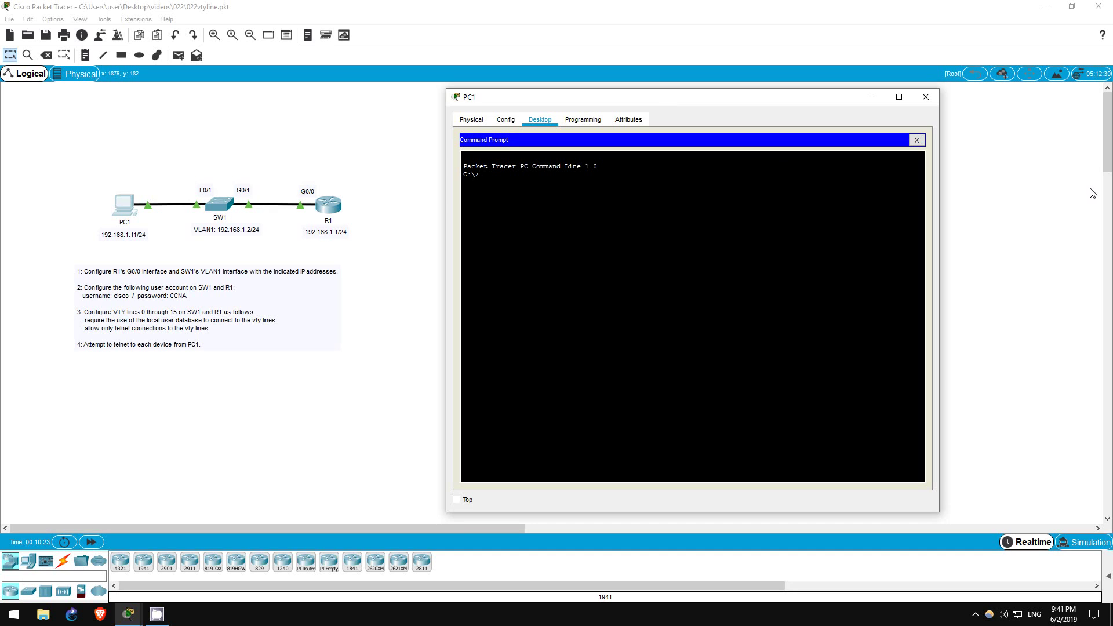
{"action": "type", "text": "telnet 19"}
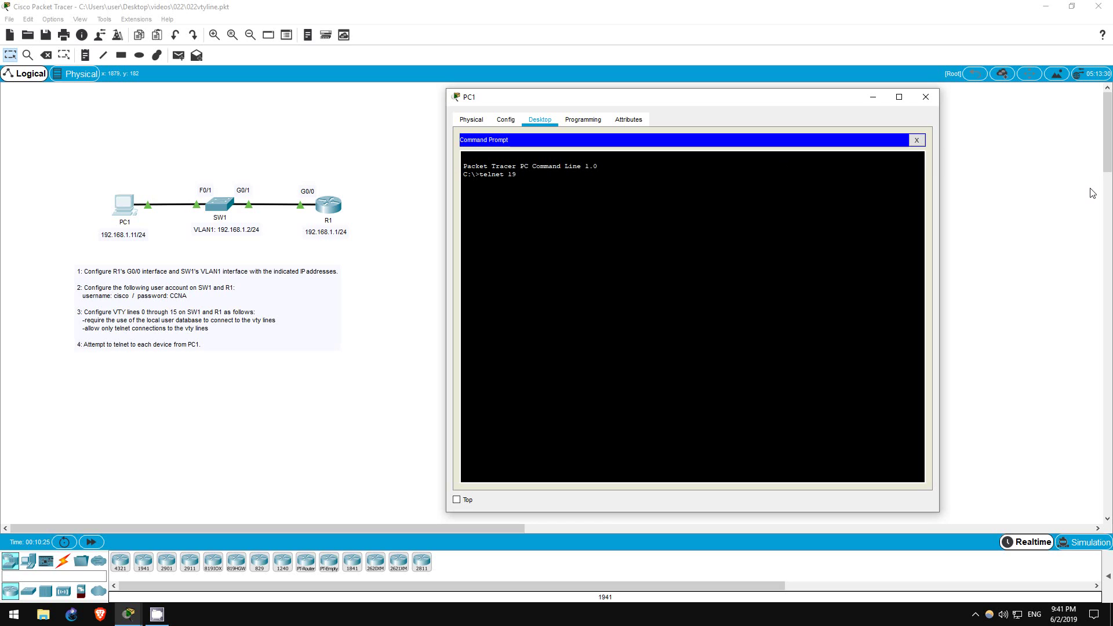
{"action": "type", "text": "2.168.1.2"}
{"action": "key", "text": "Return"}
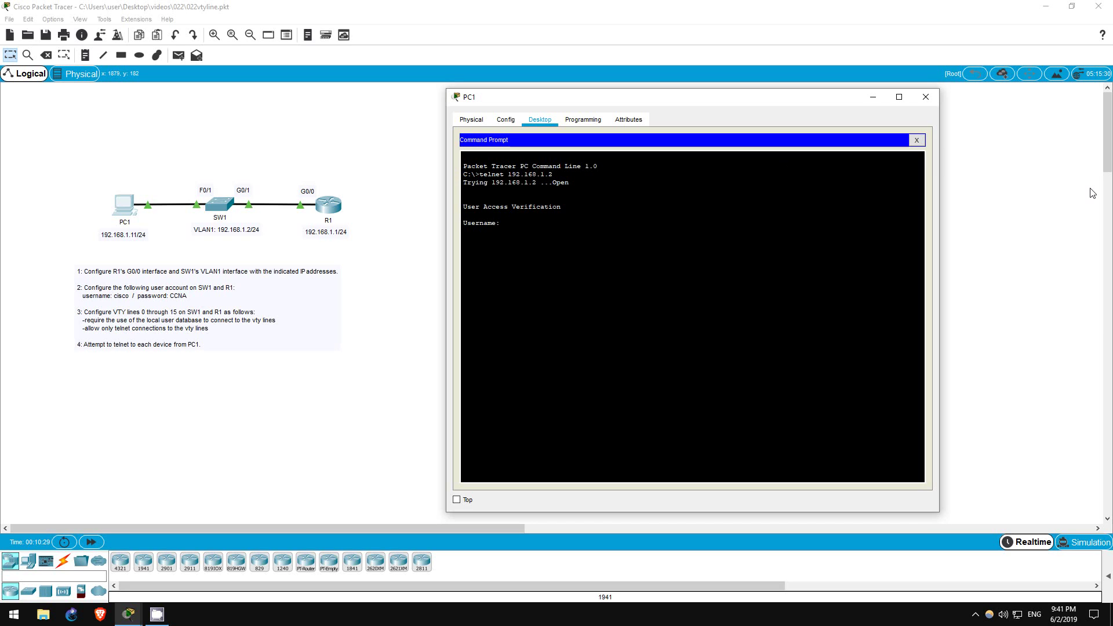
{"action": "type", "text": "cisco"}
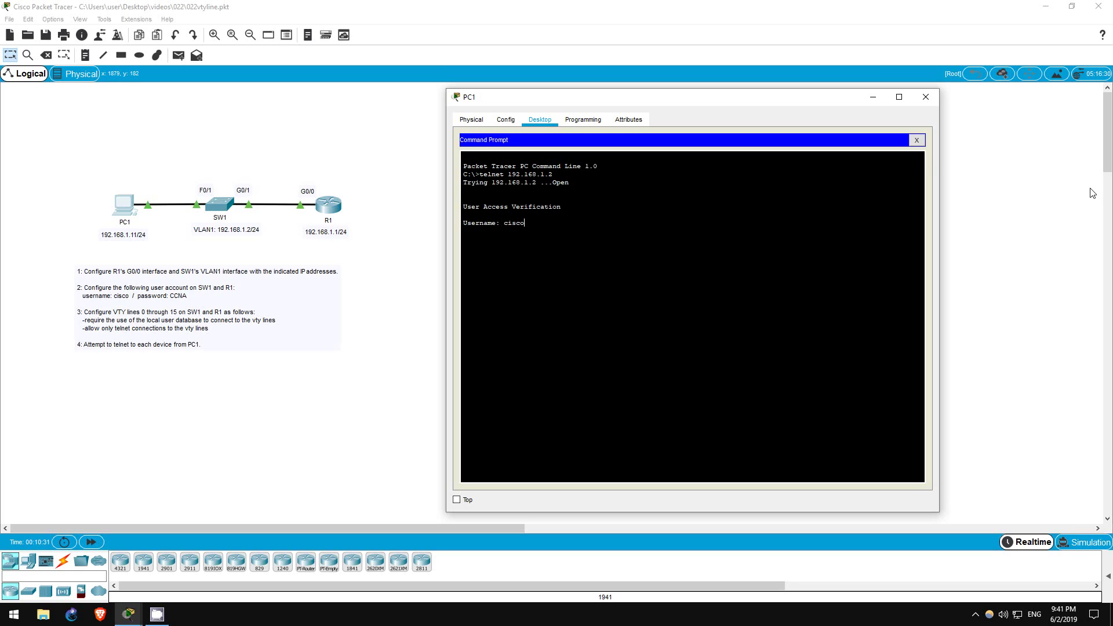
{"action": "key", "text": "Return"}
{"action": "key", "text": "Return"}
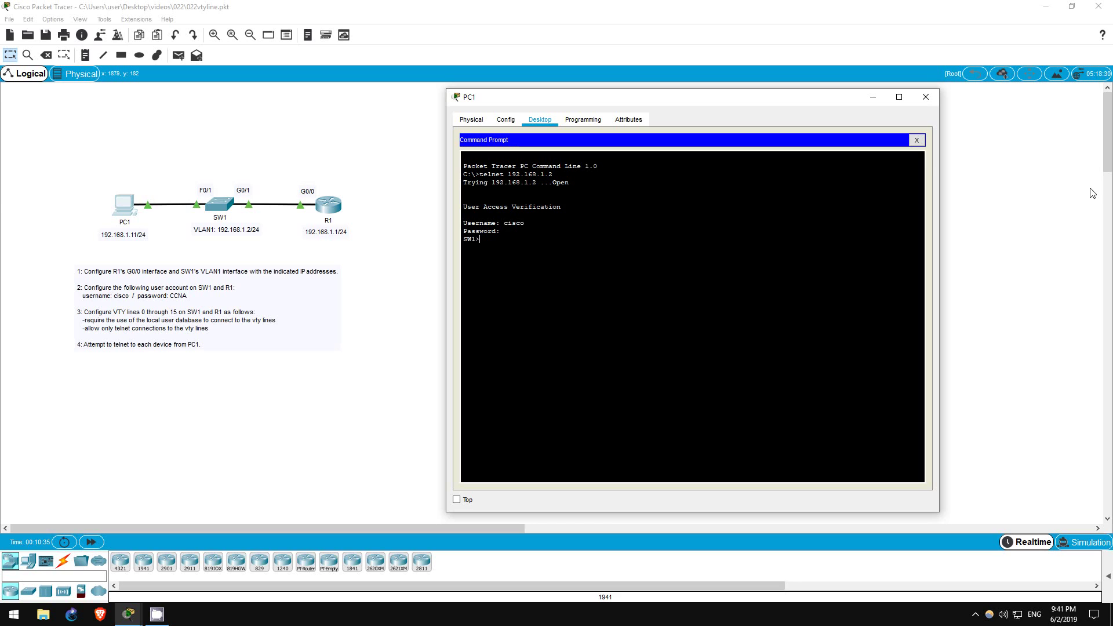
{"action": "key", "text": "Return"}
{"action": "key", "text": "Return"}
{"action": "key", "text": "Return"}
{"action": "key", "text": "Return"}
{"action": "key", "text": "Return"}
{"action": "type", "text": "e"}
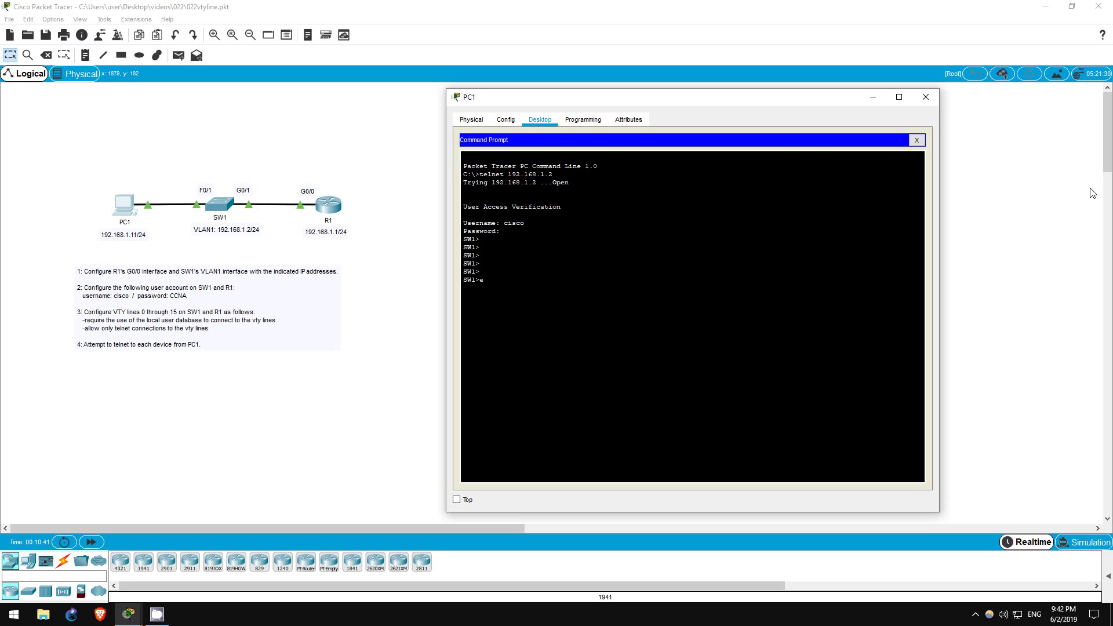
{"action": "type", "text": "xit"}
{"action": "key", "text": "Return"}
{"action": "key", "text": "Return"}
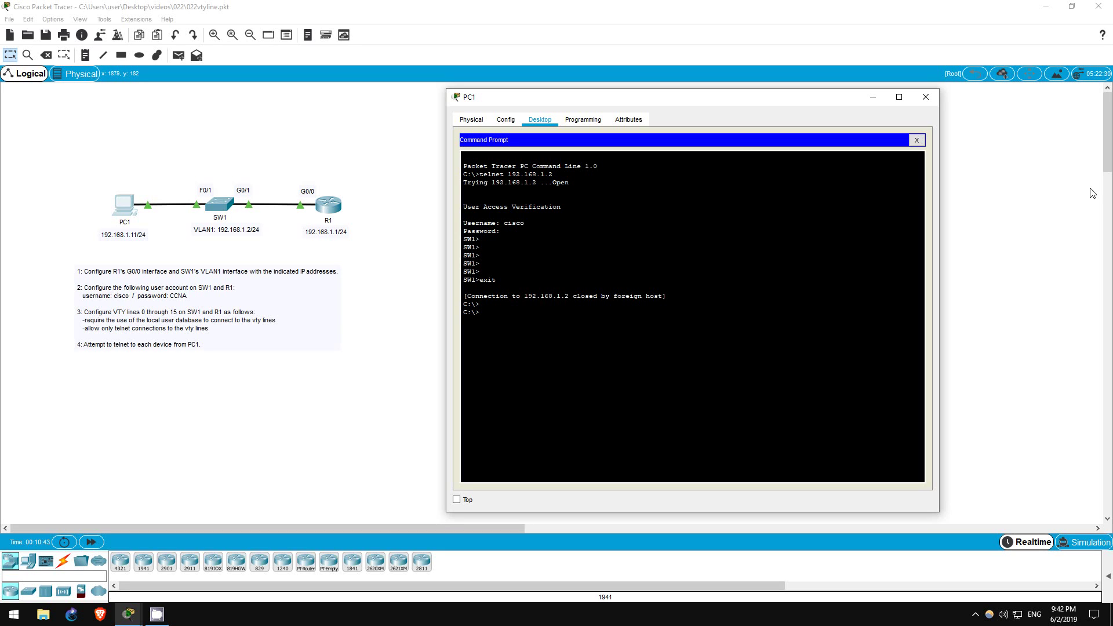
Telnet from PC1 to 192.168.1.1 and log in with the local username and password.
{"action": "type", "text": "telnet 192.168.1.1"}
{"action": "key", "text": "Return"}
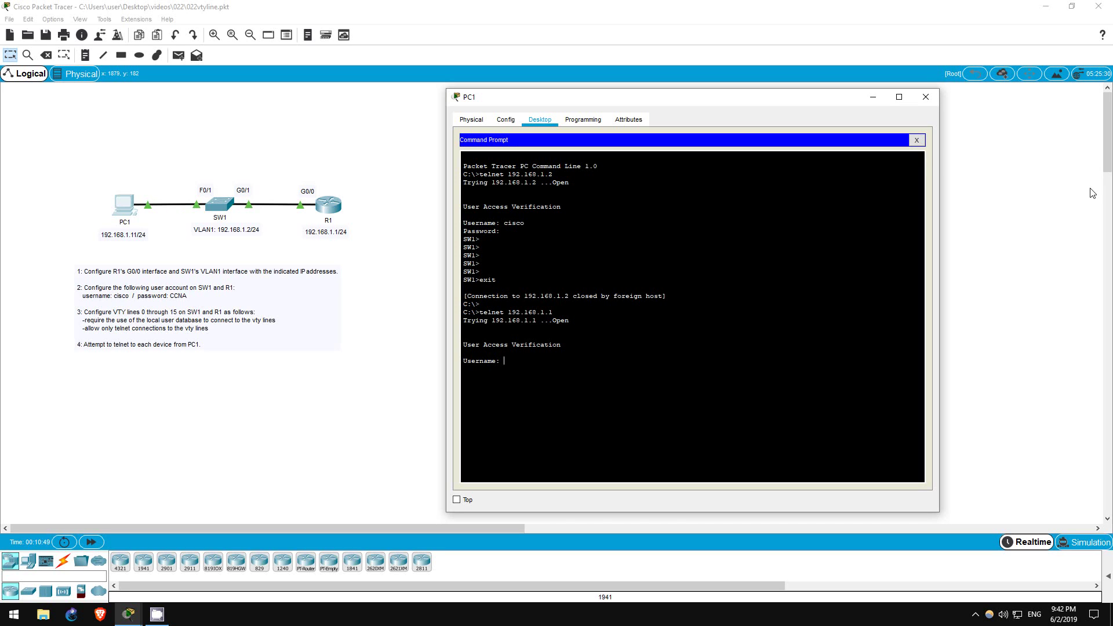
{"action": "type", "text": "cisco"}
{"action": "key", "text": "Return"}
{"action": "type", "text": "CCNA"}
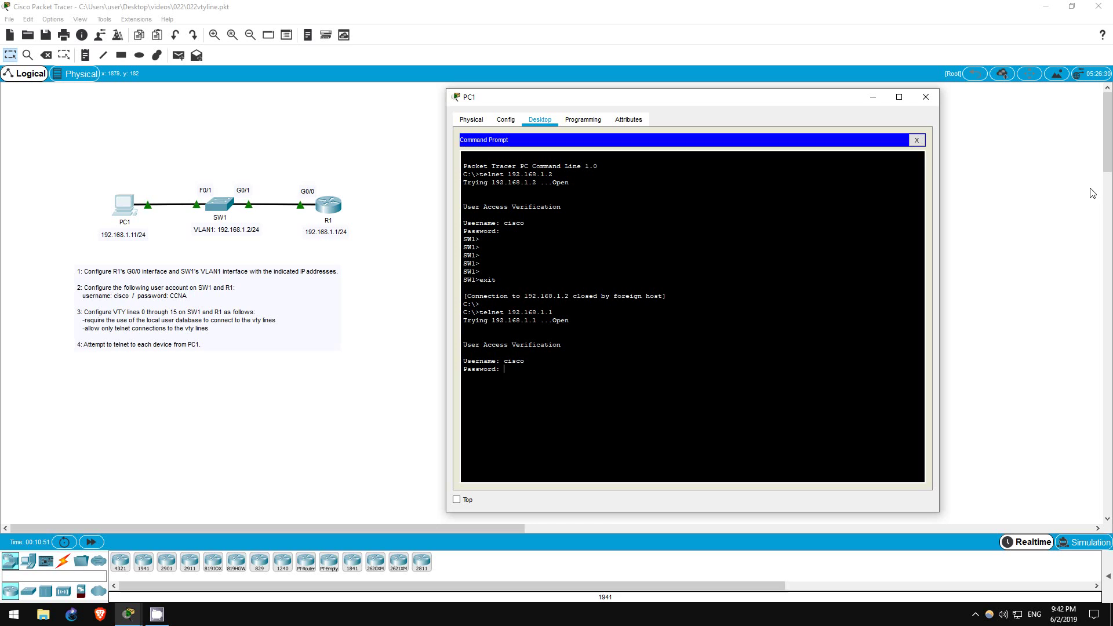
{"action": "key", "text": "Return"}
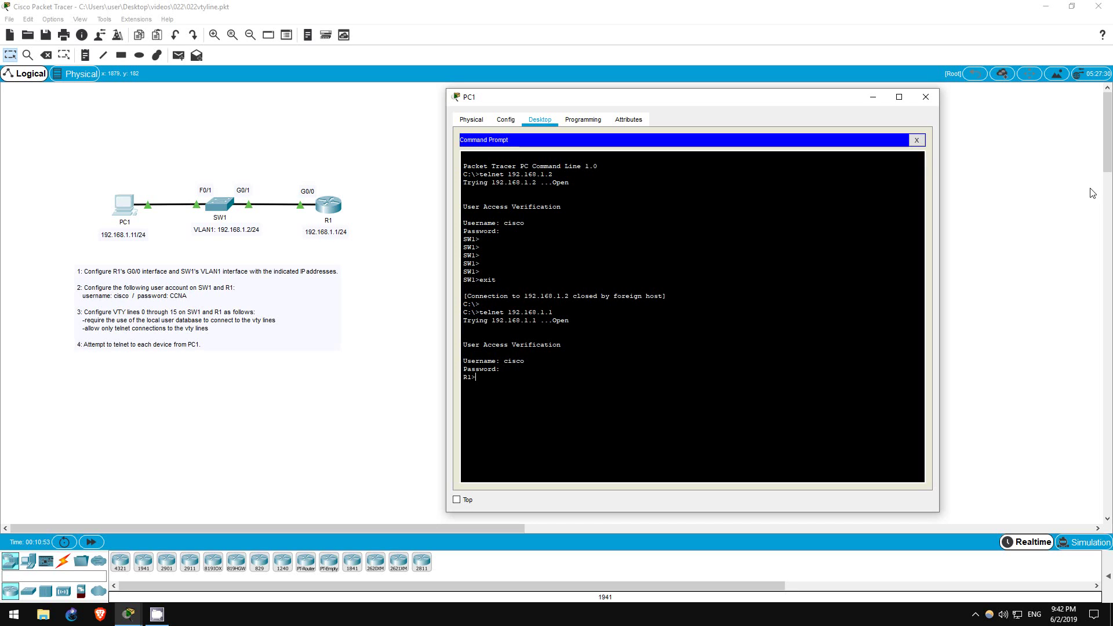
{"action": "key", "text": "Return"}
{"action": "key", "text": "Return"}
{"action": "key", "text": "Return"}
{"action": "key", "text": "Return"}
{"action": "key", "text": "Return"}
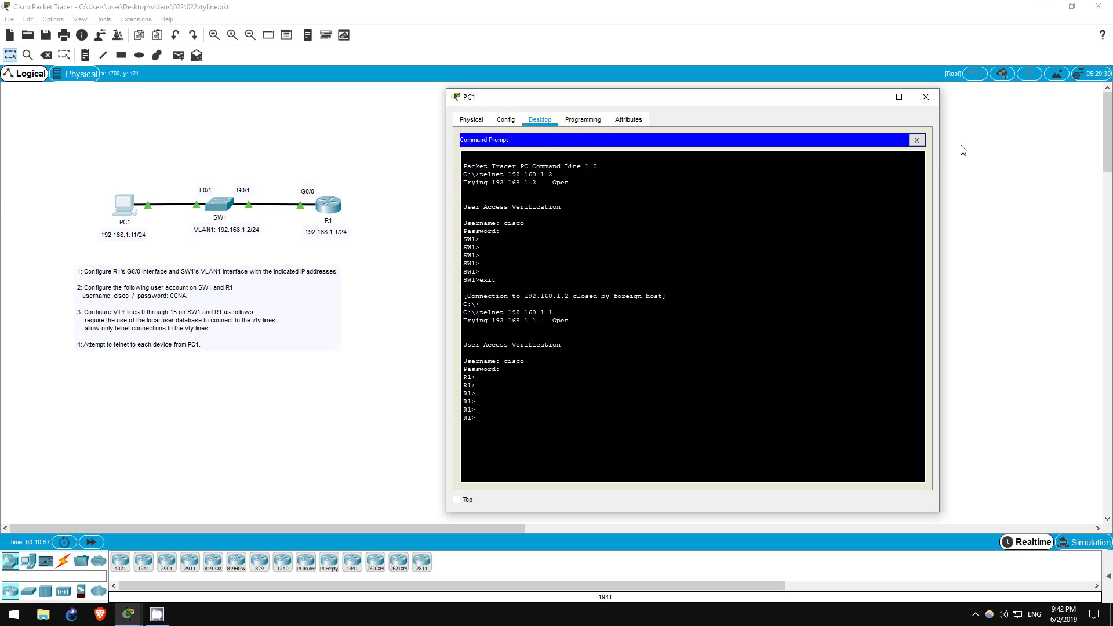
{"action": "left_click", "coordinate": [872, 97]}
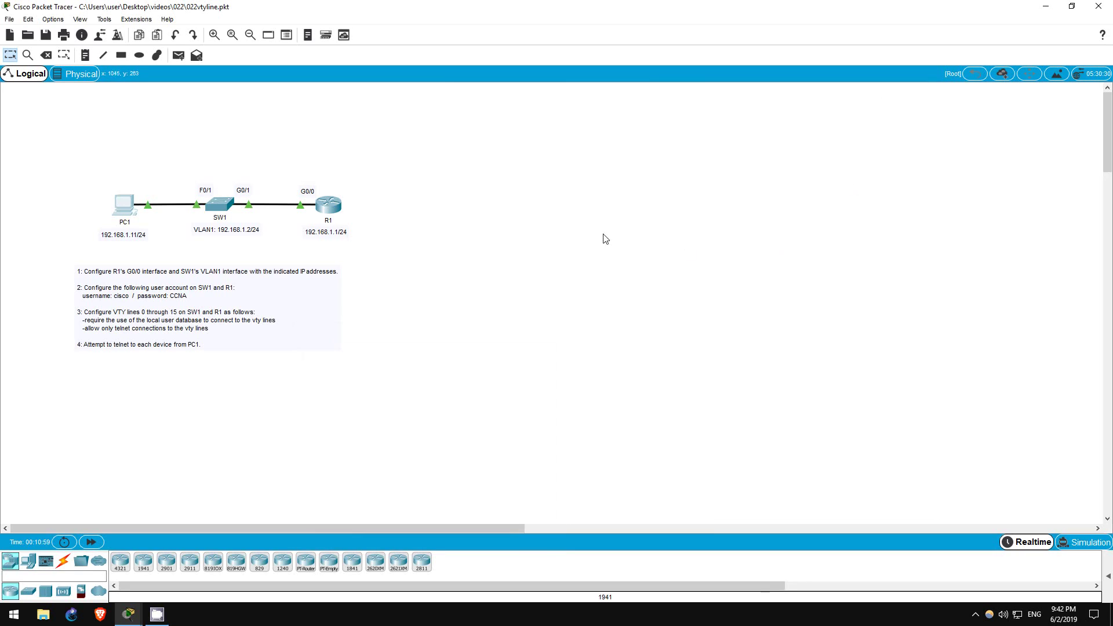